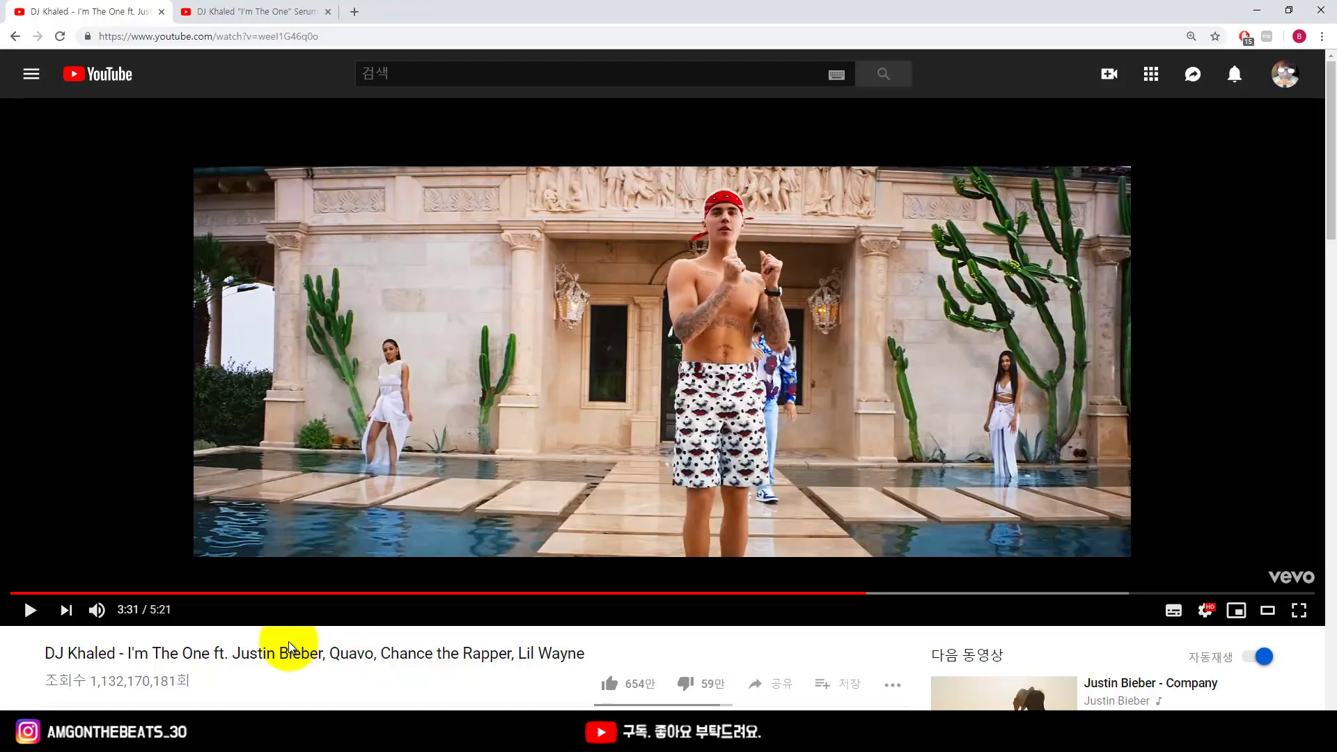
Examine the title and upload date of the DJ Khaled "I'm The One" music video
drag(125, 653, 209, 654)
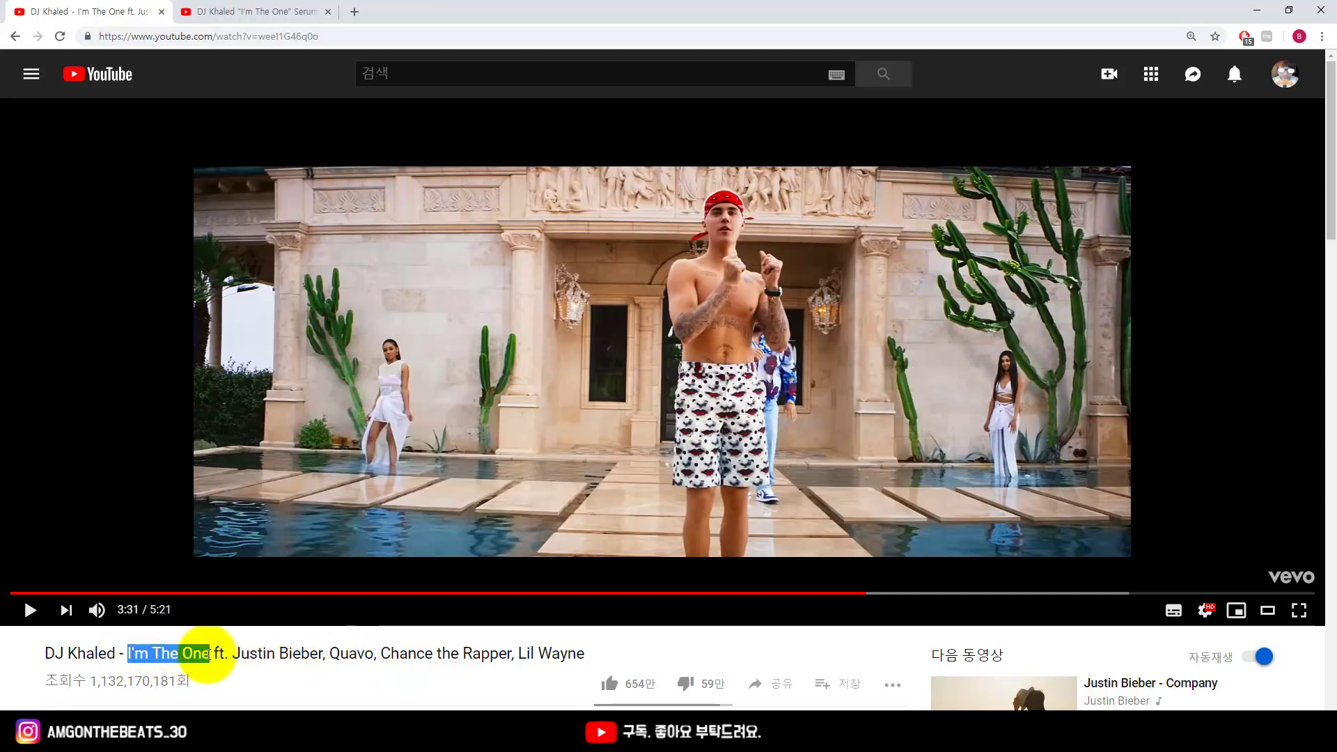
scroll(219, 662, down, 1)
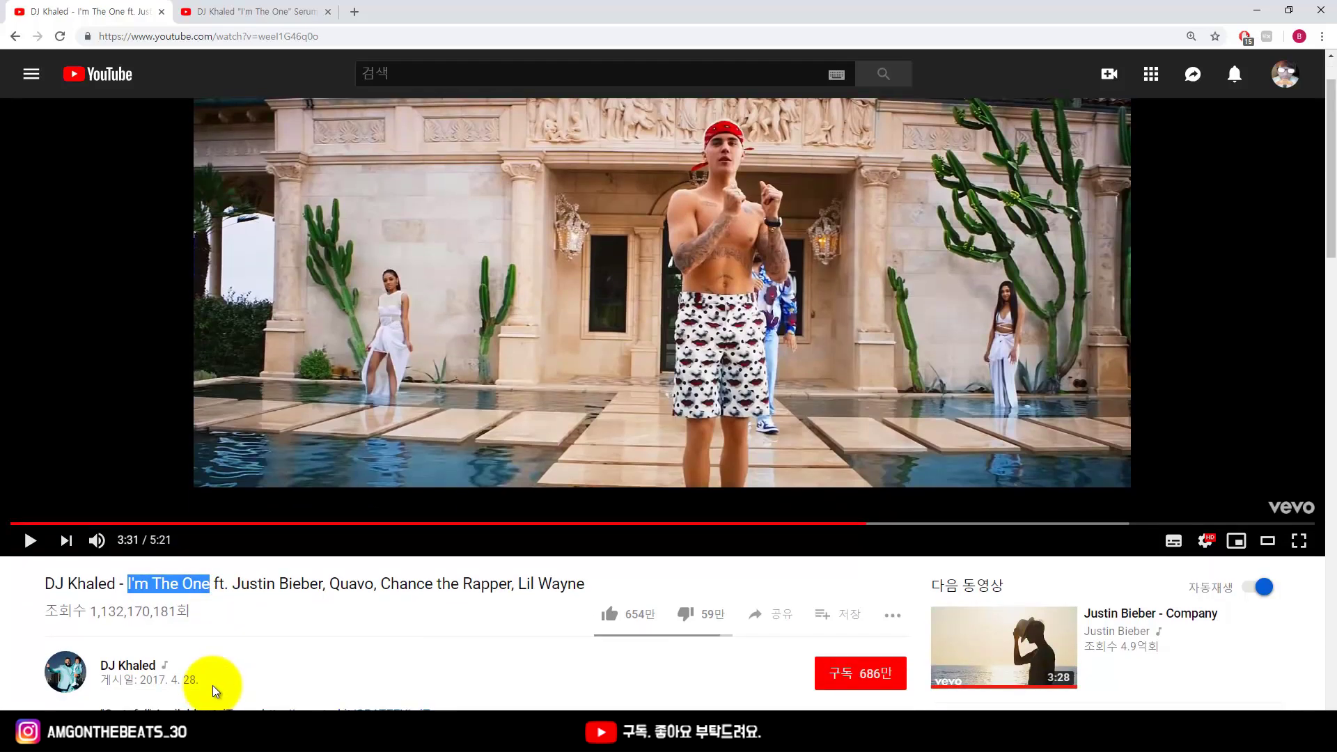
drag(209, 683, 138, 681)
click(216, 630)
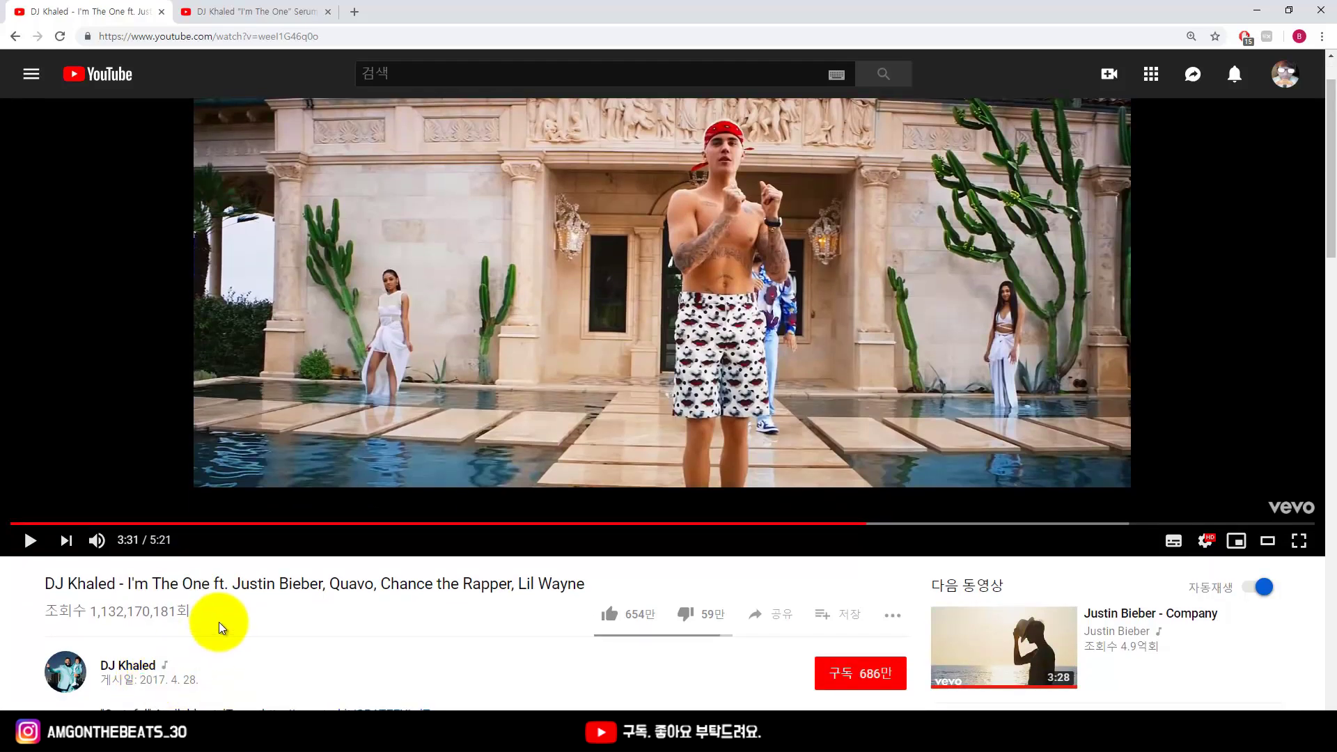
scroll(239, 647, up, 1)
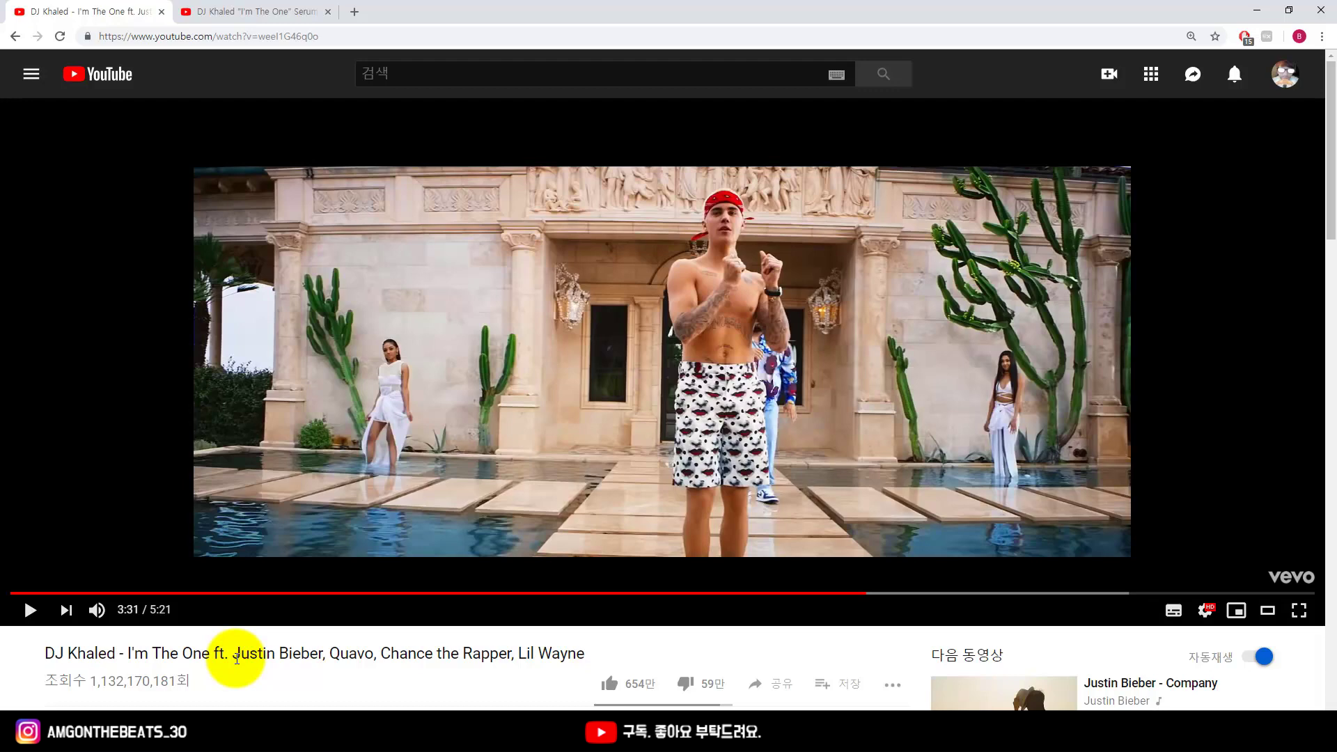
Look over the DJ Khaled "I'm The One" Serum bass tutorial video, its title and the section at 0:49
click(234, 12)
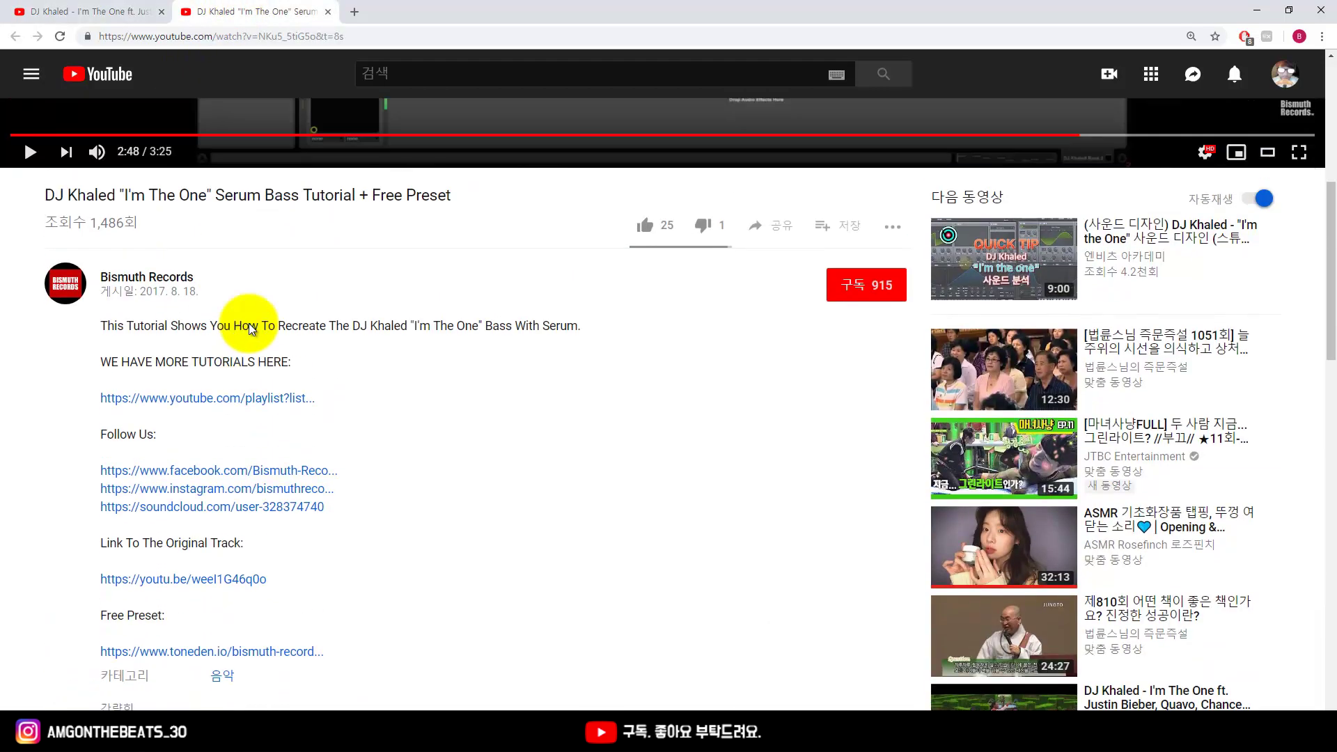
scroll(250, 330, up, 7)
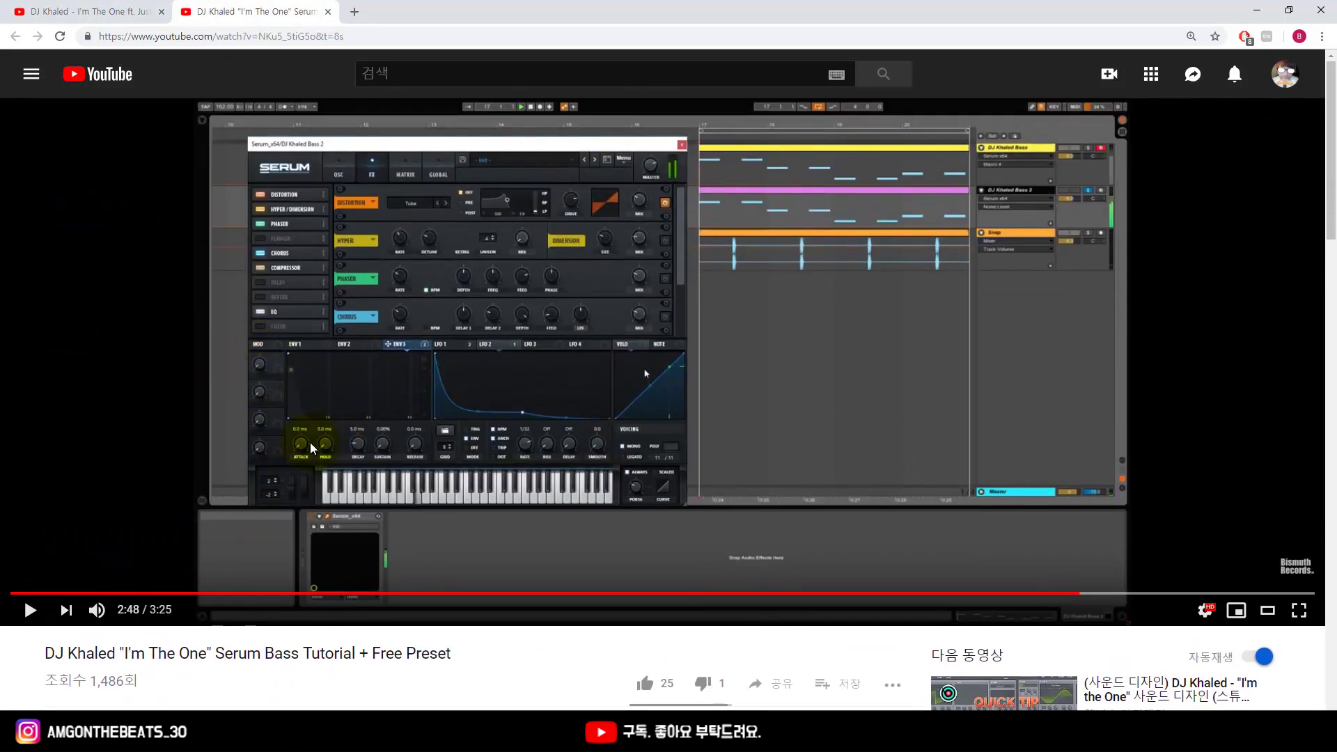
drag(207, 653, 462, 662)
click(462, 663)
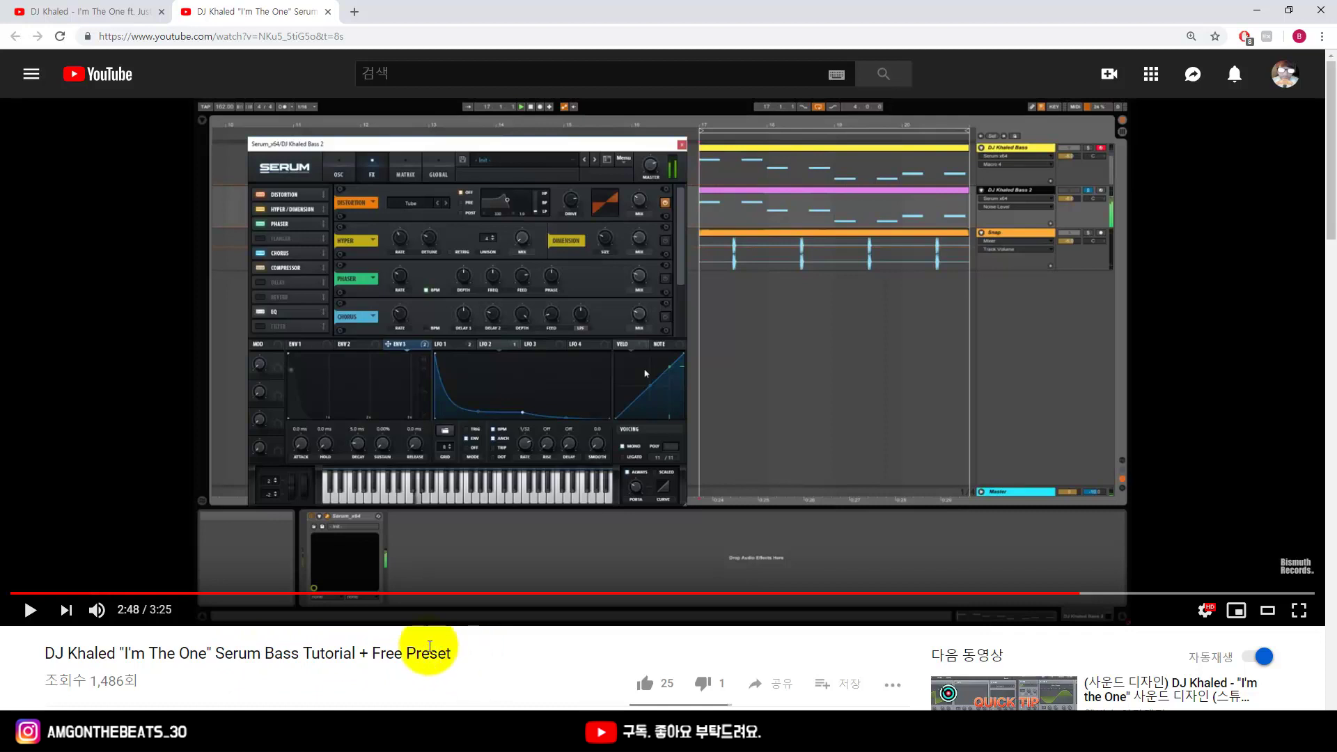
click(324, 593)
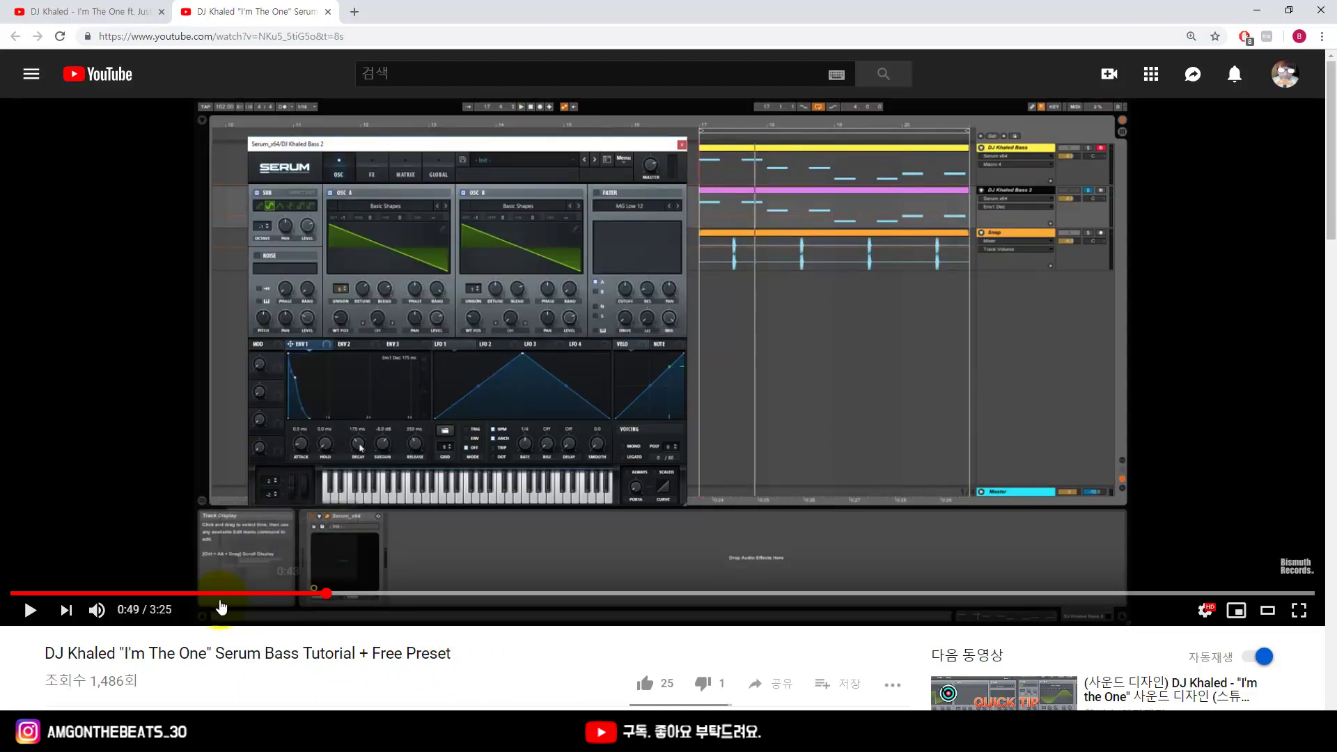
drag(149, 610, 174, 654)
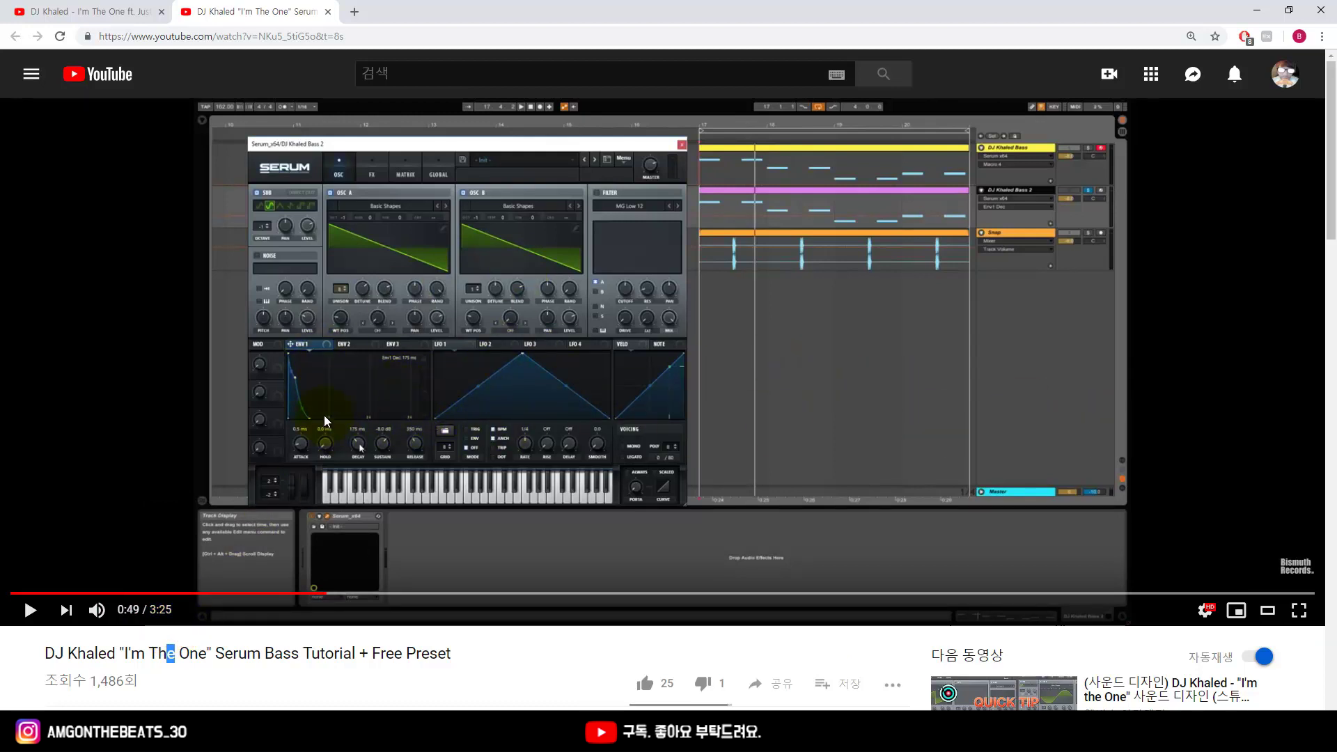
Download the free Serum preset from the toneden.io link in the tutorial video's description
scroll(328, 421, down, 7)
scroll(278, 376, down, 1)
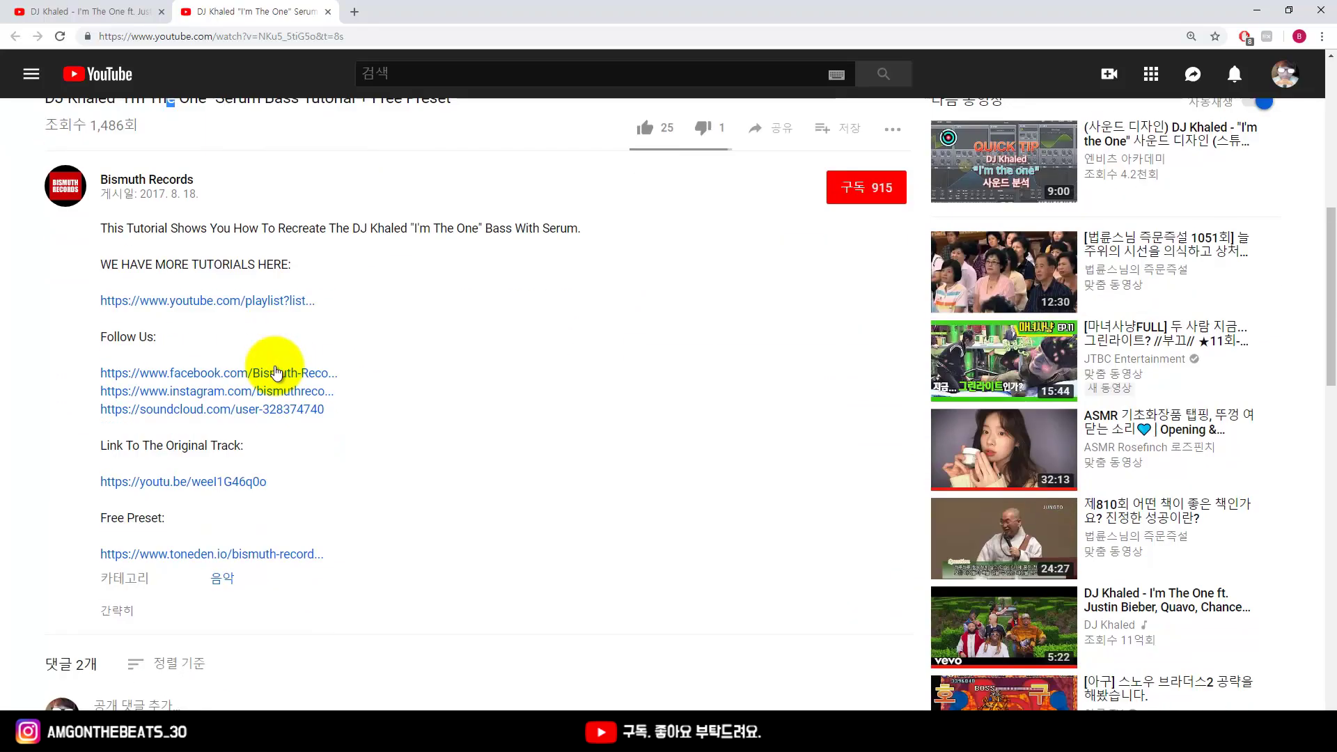
scroll(276, 373, down, 1)
drag(103, 449, 232, 476)
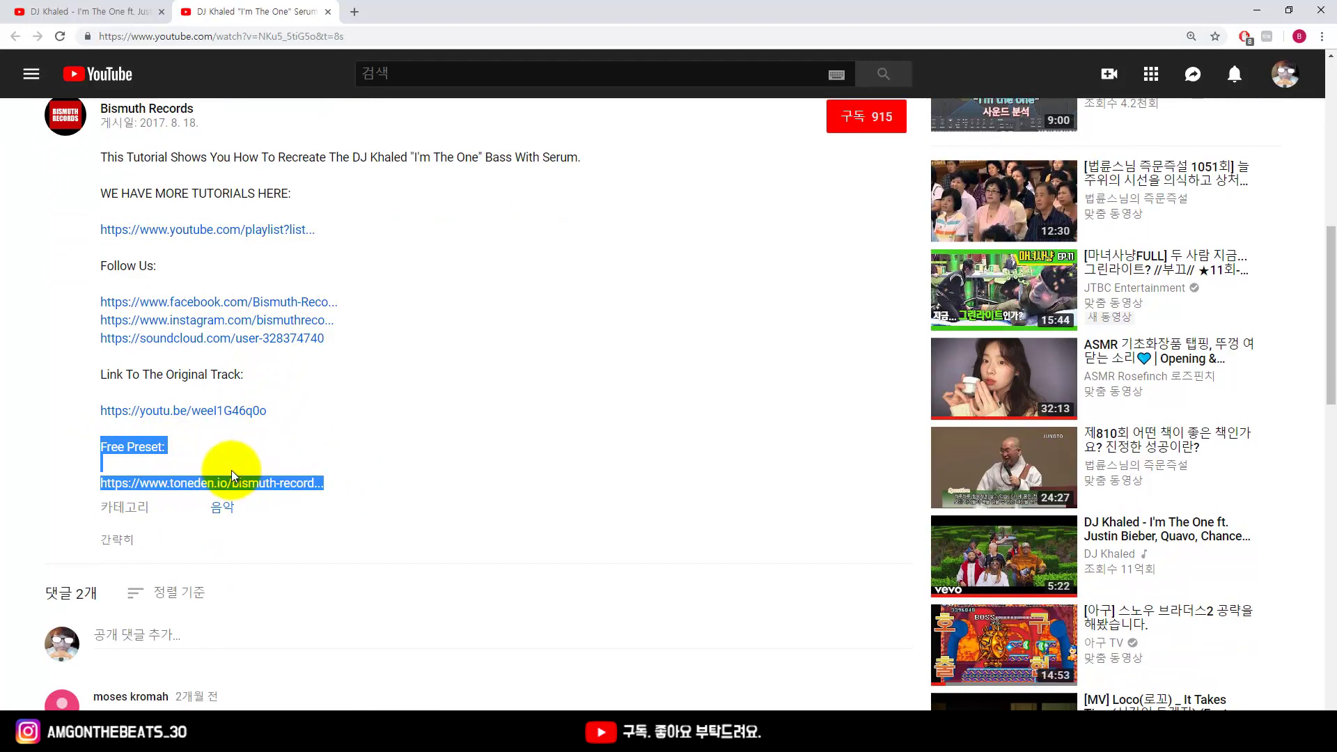
click(232, 480)
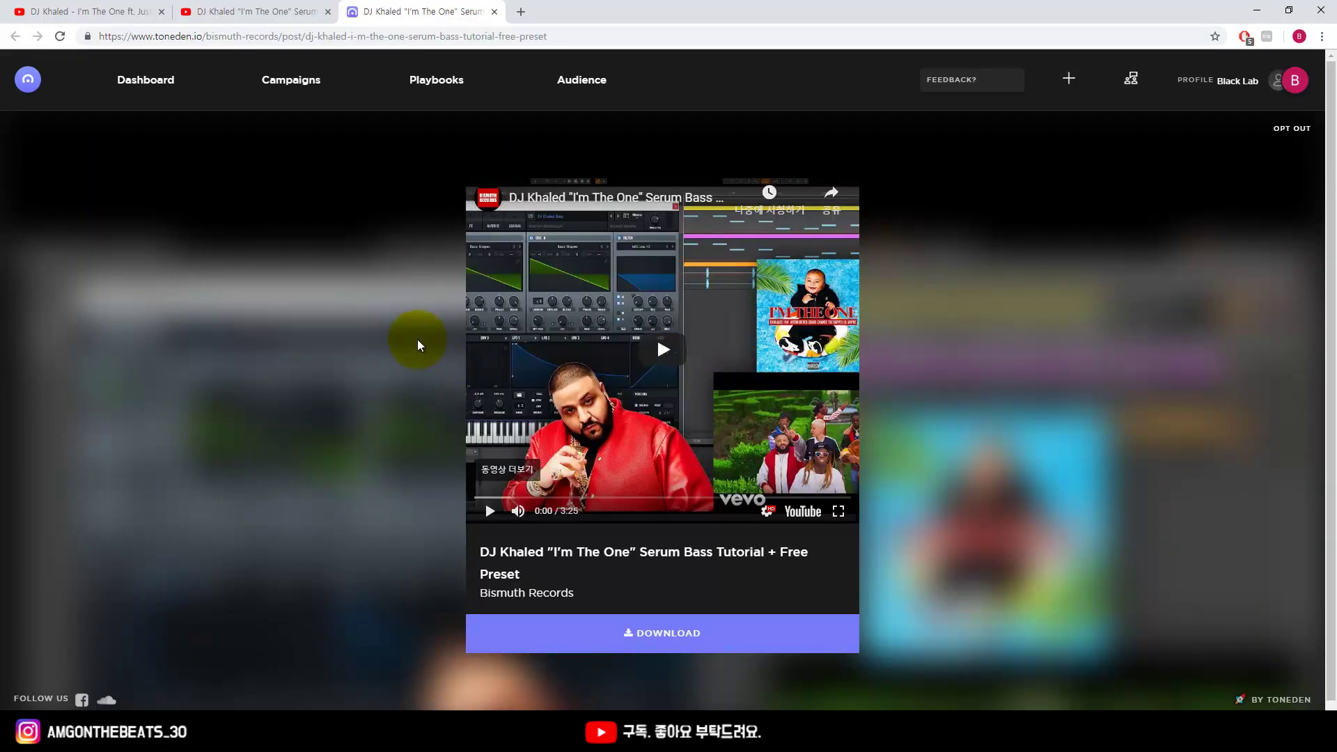
click(661, 635)
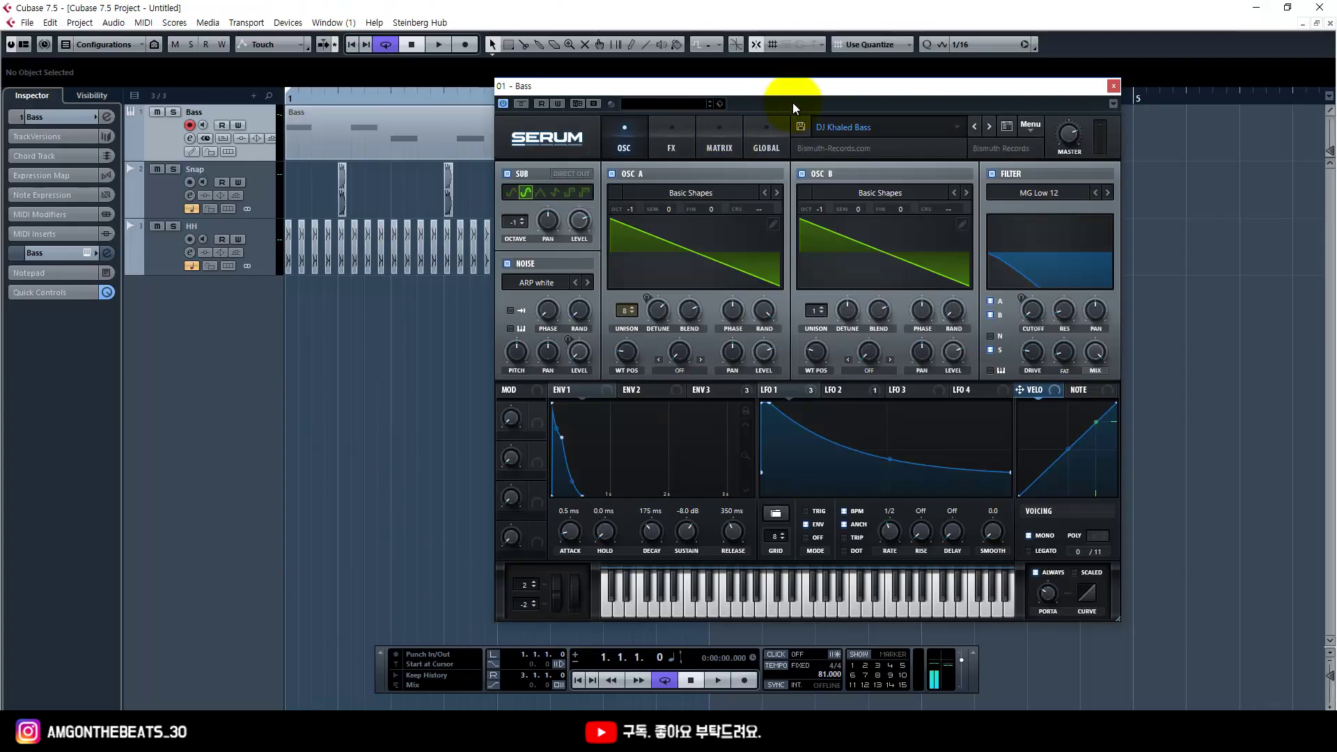
Switch to Cubase and load the DJ Khaled Bass preset from the User presets folder into Serum on the Bass track
drag(791, 98, 747, 91)
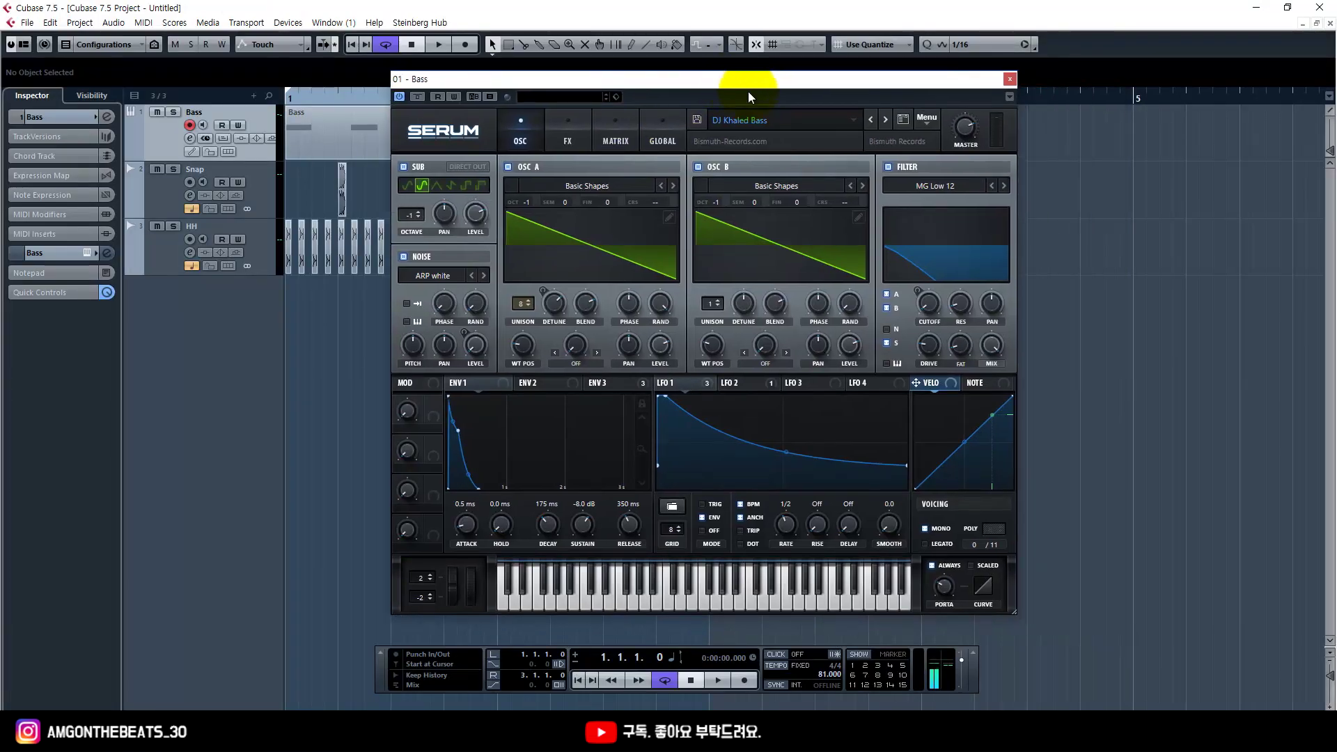
click(926, 118)
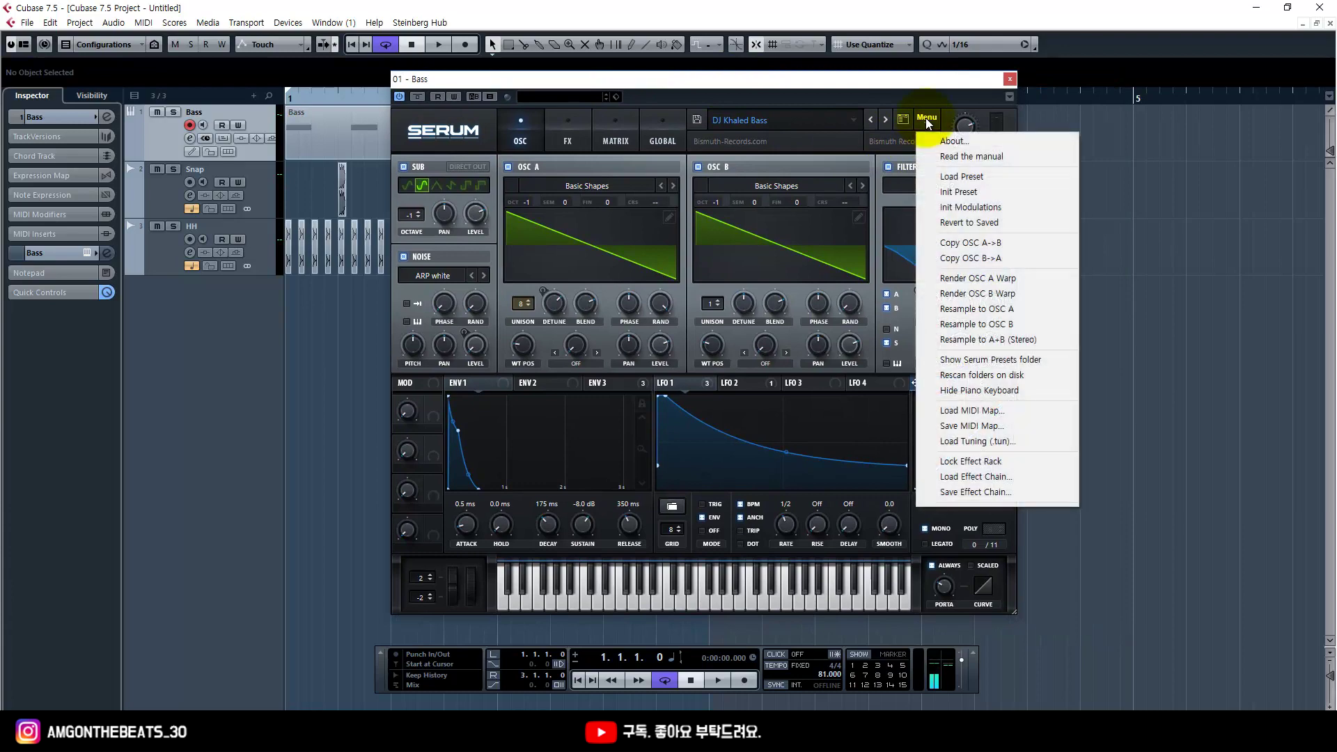
click(963, 177)
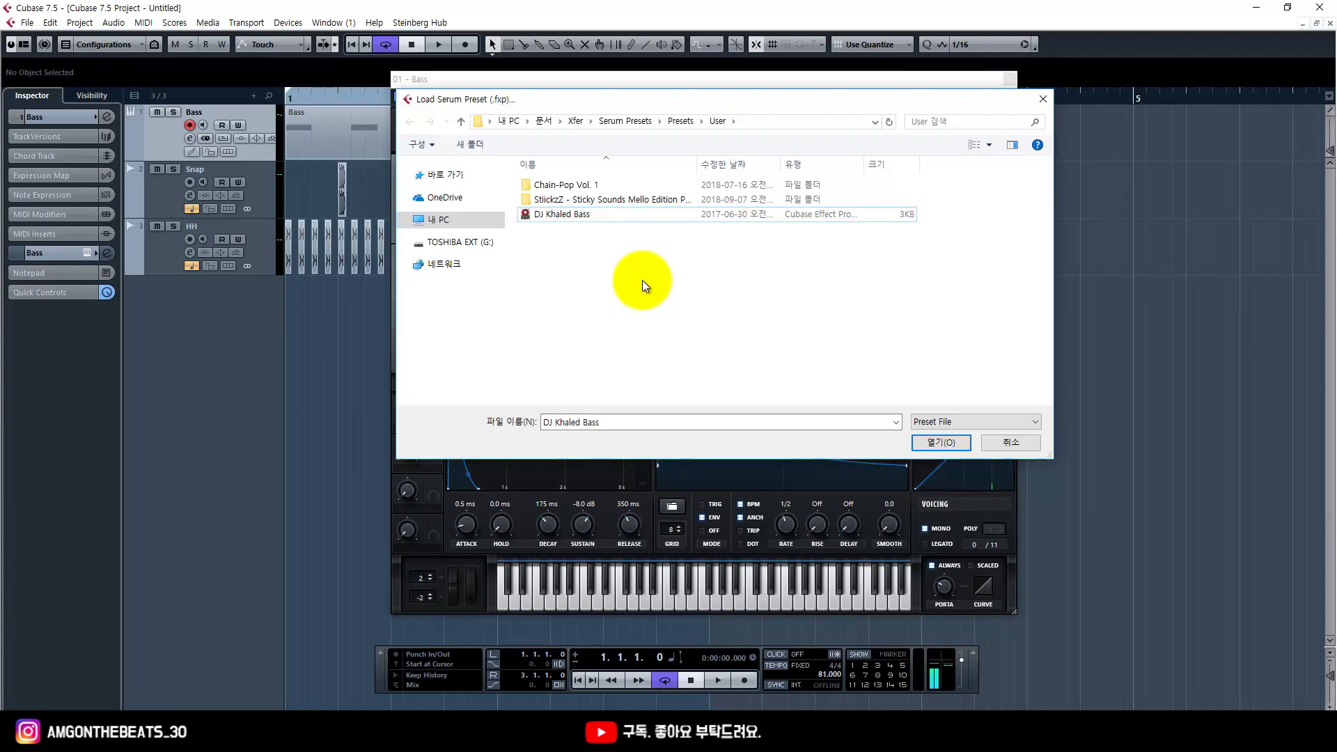
click(591, 215)
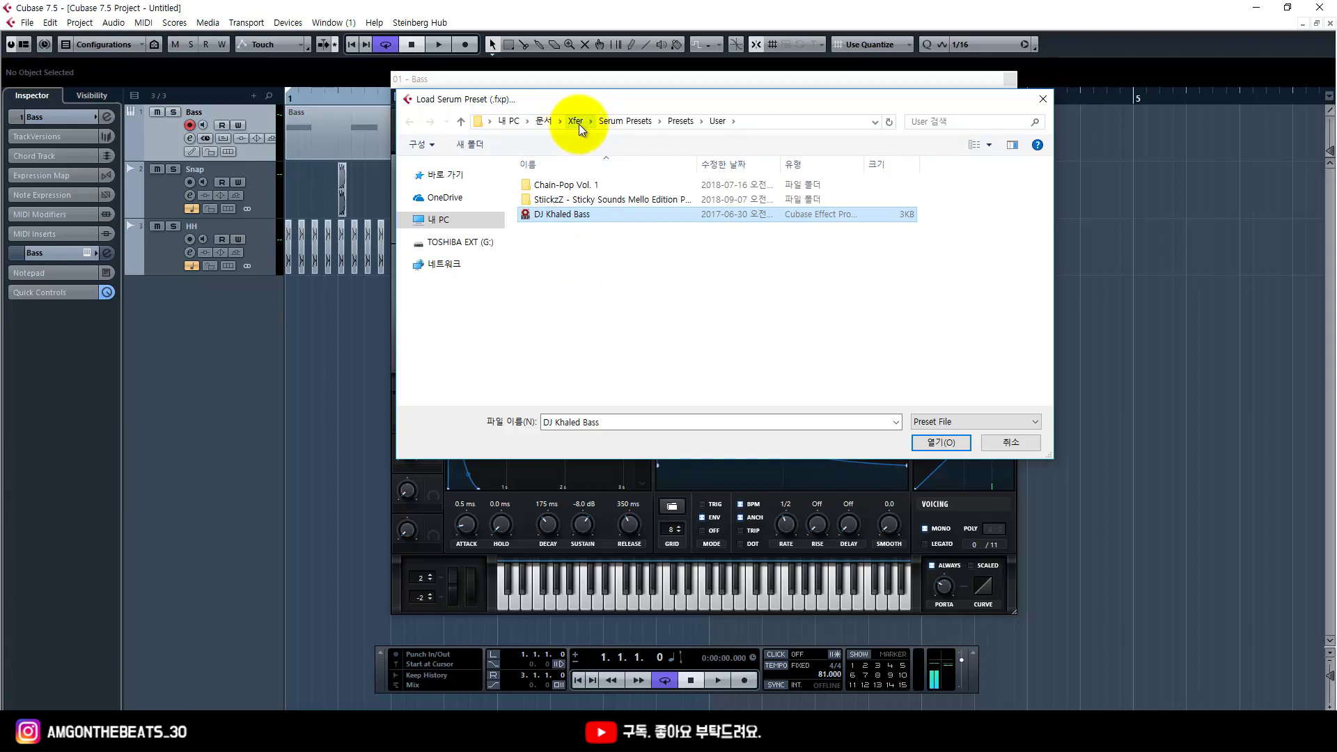
click(642, 283)
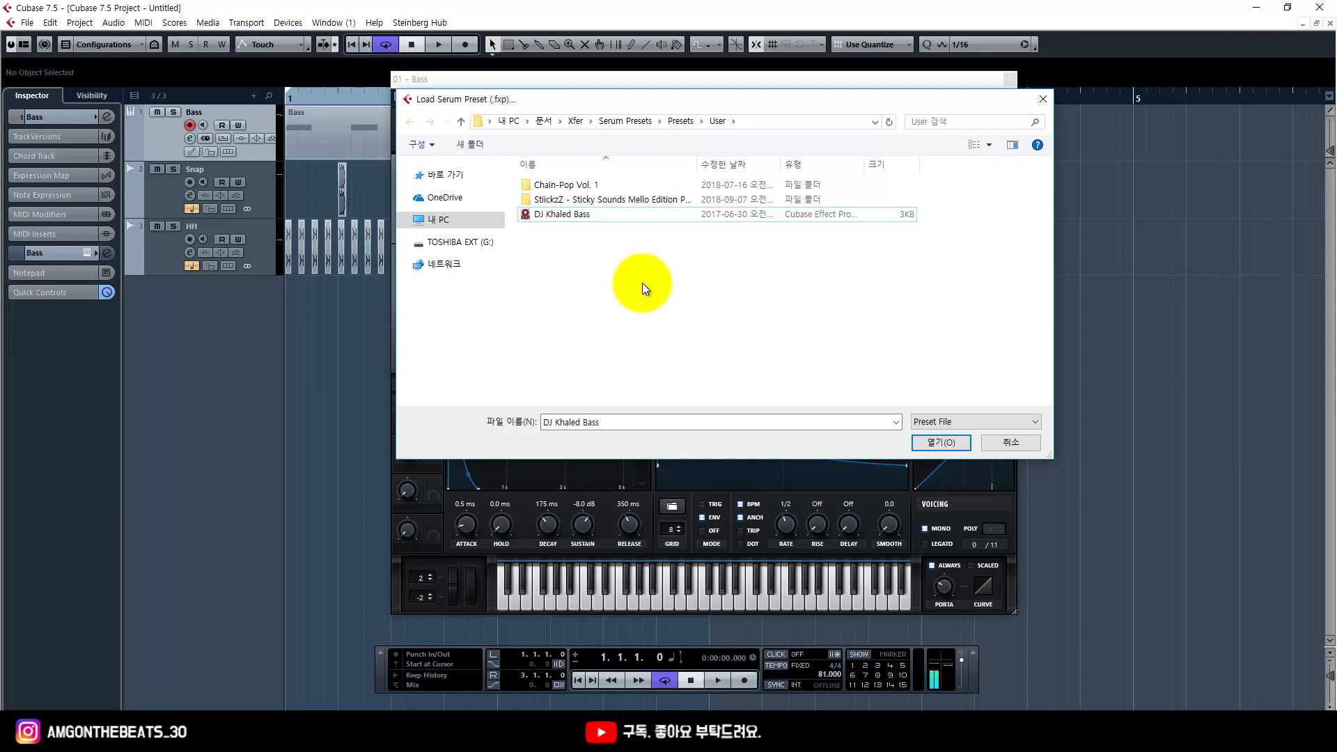
click(575, 214)
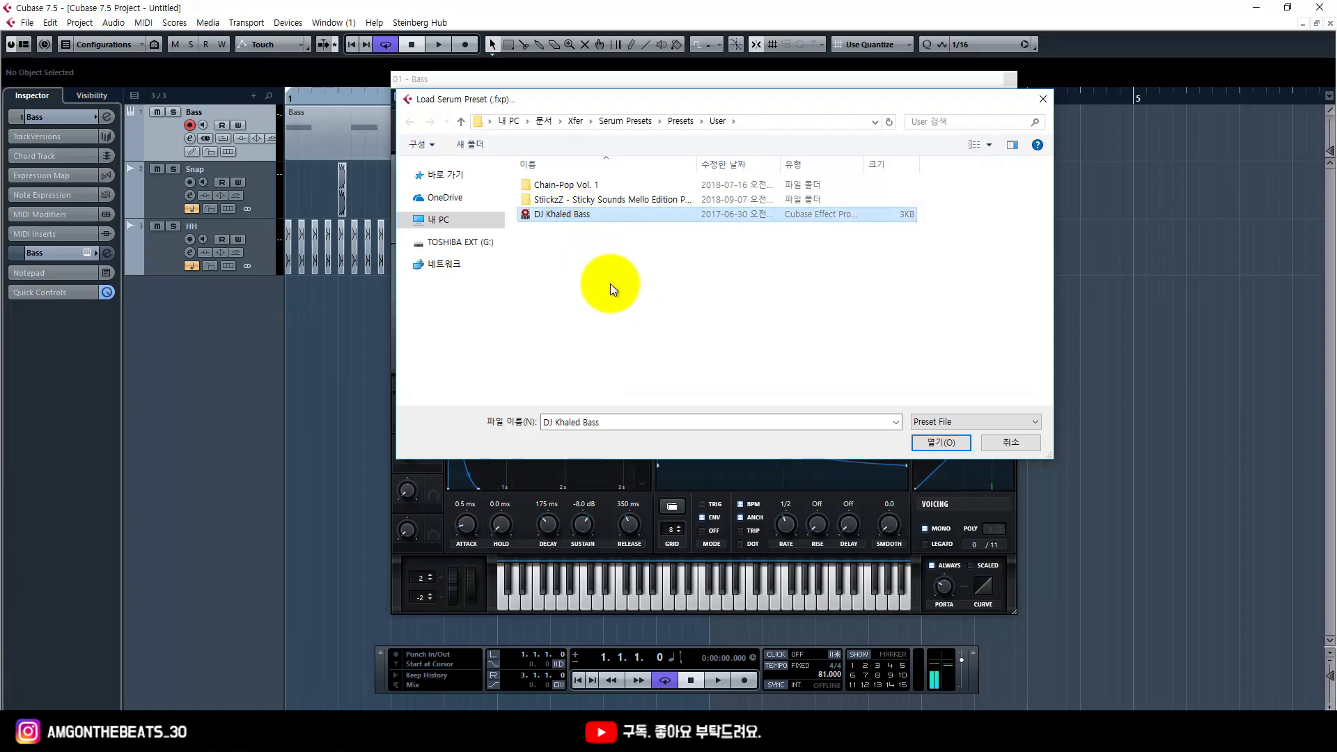
click(940, 441)
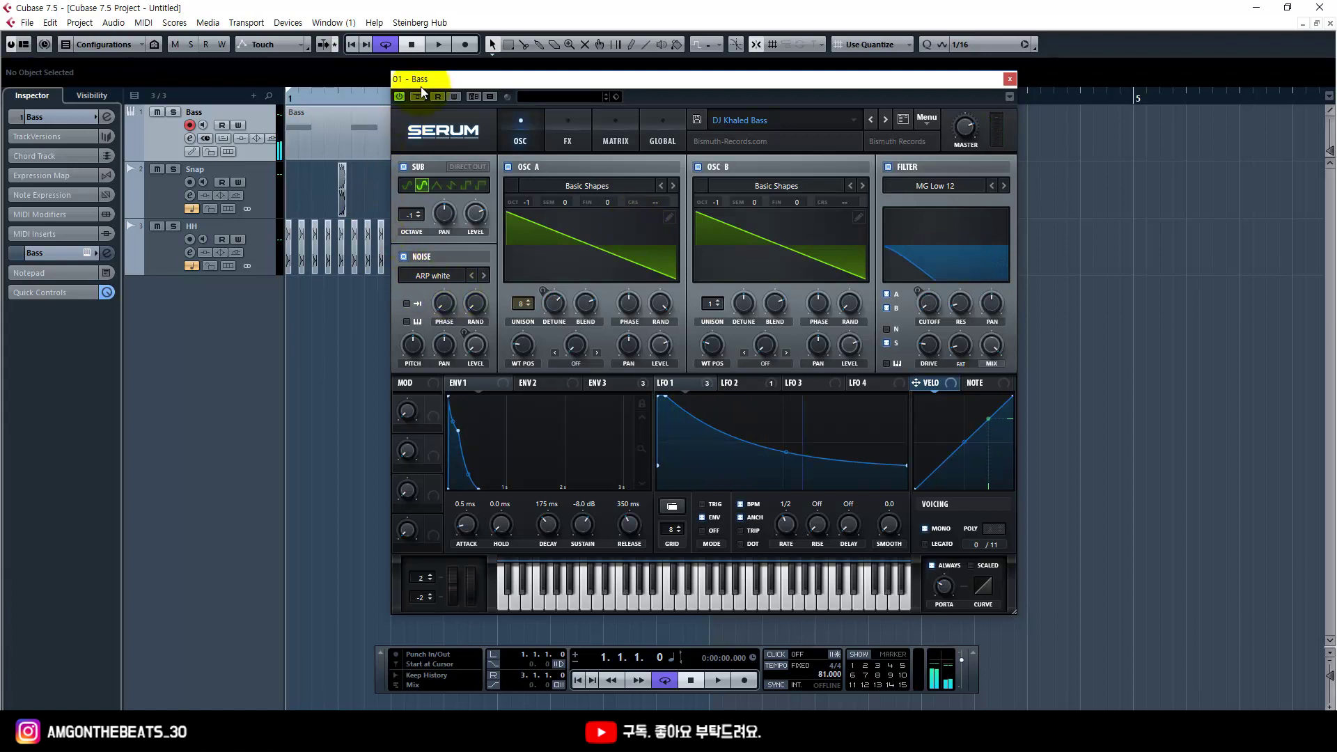
Play the two-bar loop of the Bass, Snap and HH tracks to audition the loaded bass preset
drag(421, 82, 582, 76)
key(g)
key(g)
key(g)
key(g)
right_click(336, 386)
click(336, 391)
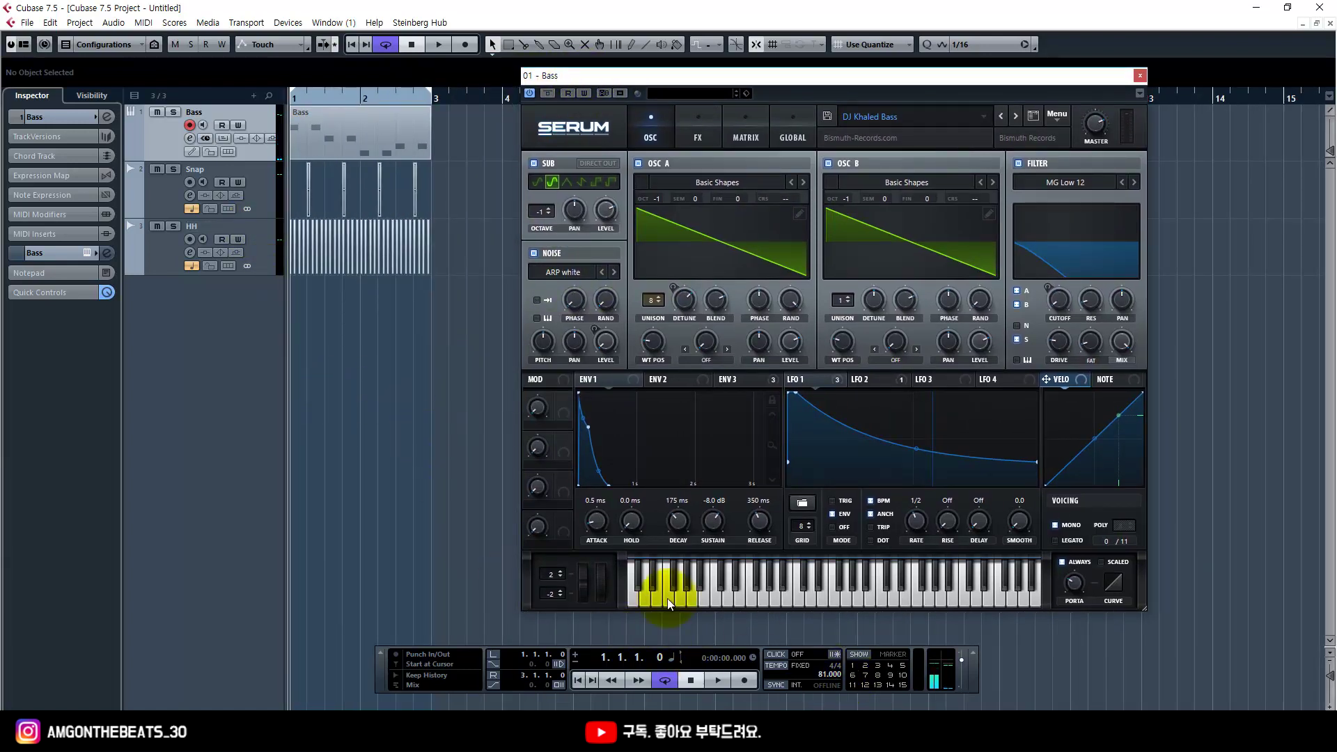
key(space)
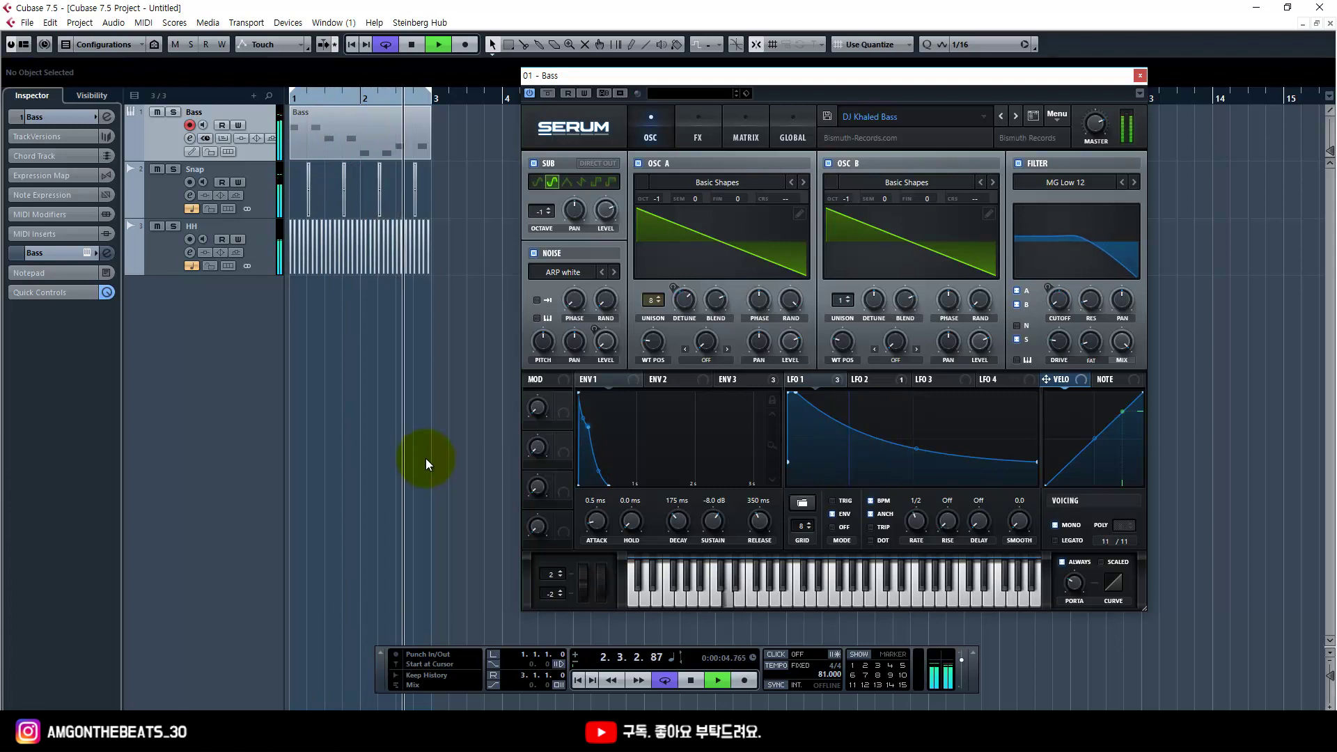
key(space)
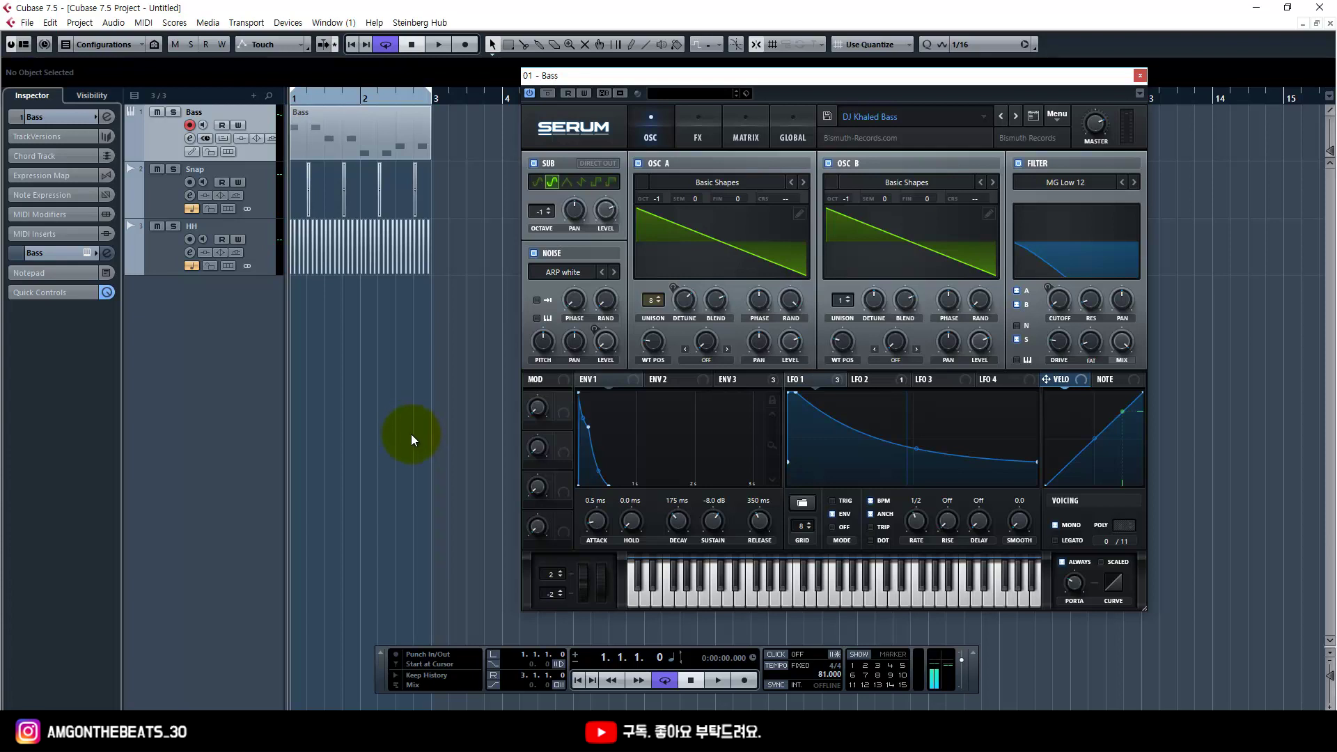
right_click(394, 407)
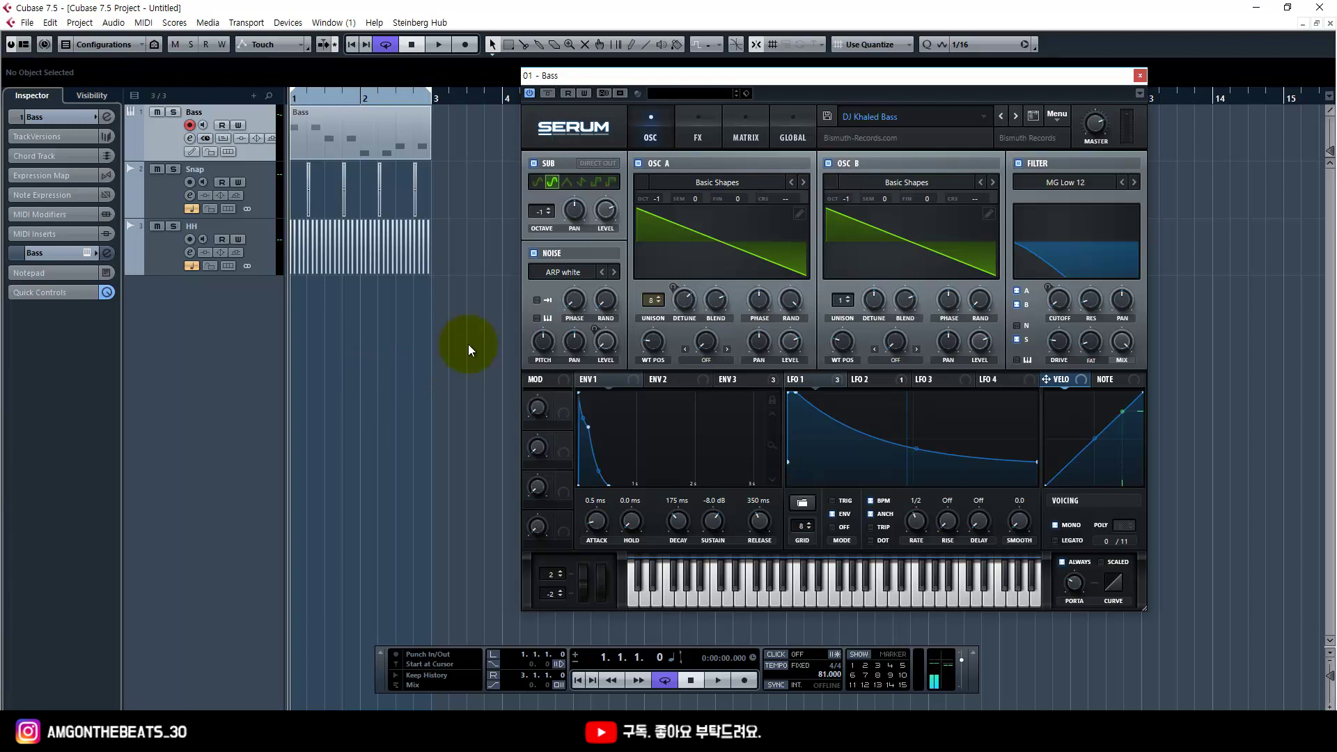
Raise the low-band gain of Serum's EQ effect to 8.6 dB while auditioning the loop
drag(555, 75, 465, 55)
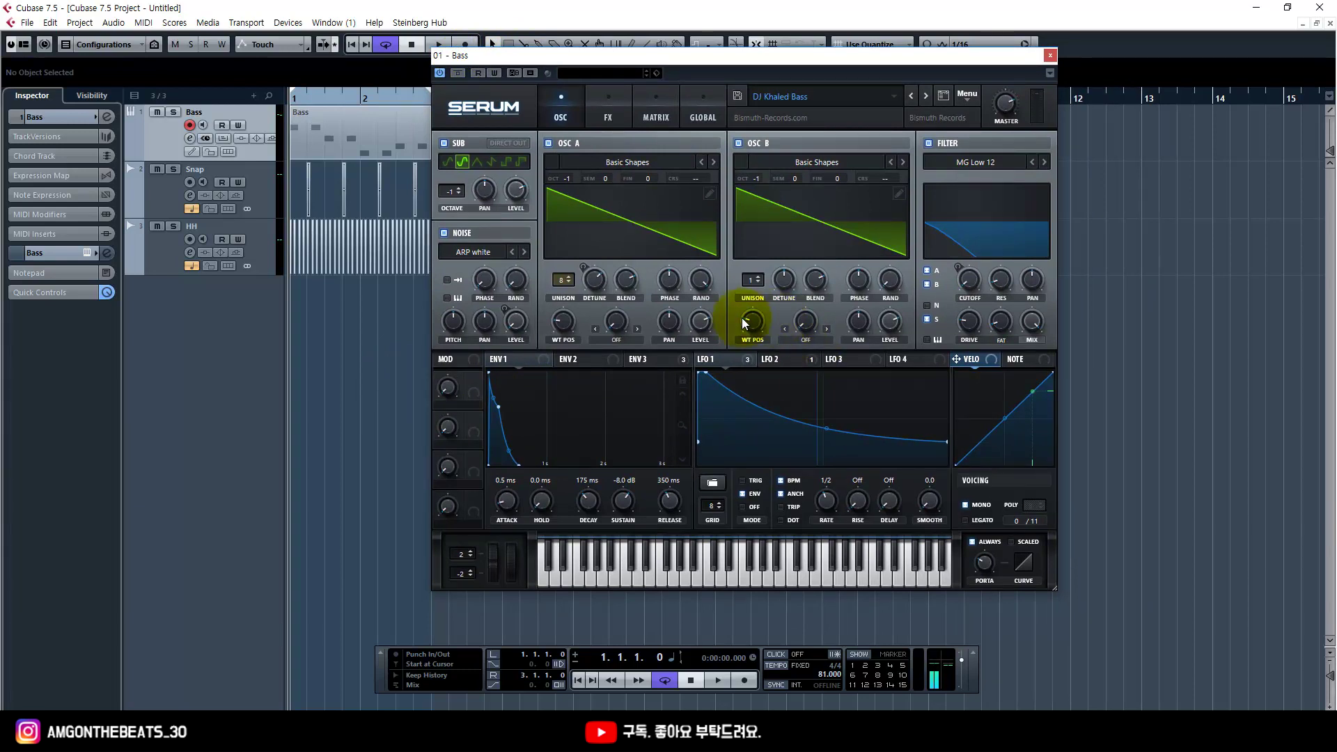
click(607, 104)
click(491, 315)
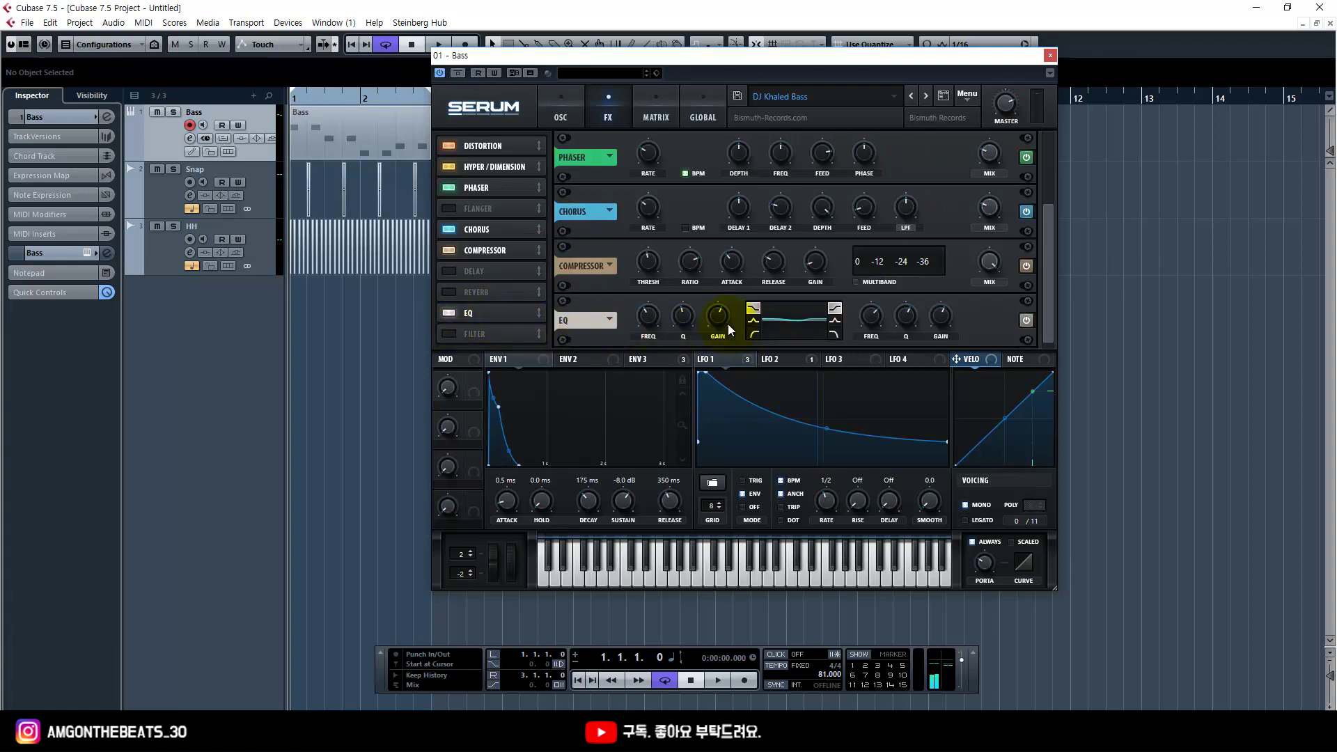
mouse_move(729, 323)
mouse_down()
mouse_move(725, 291)
mouse_move(723, 307)
mouse_up()
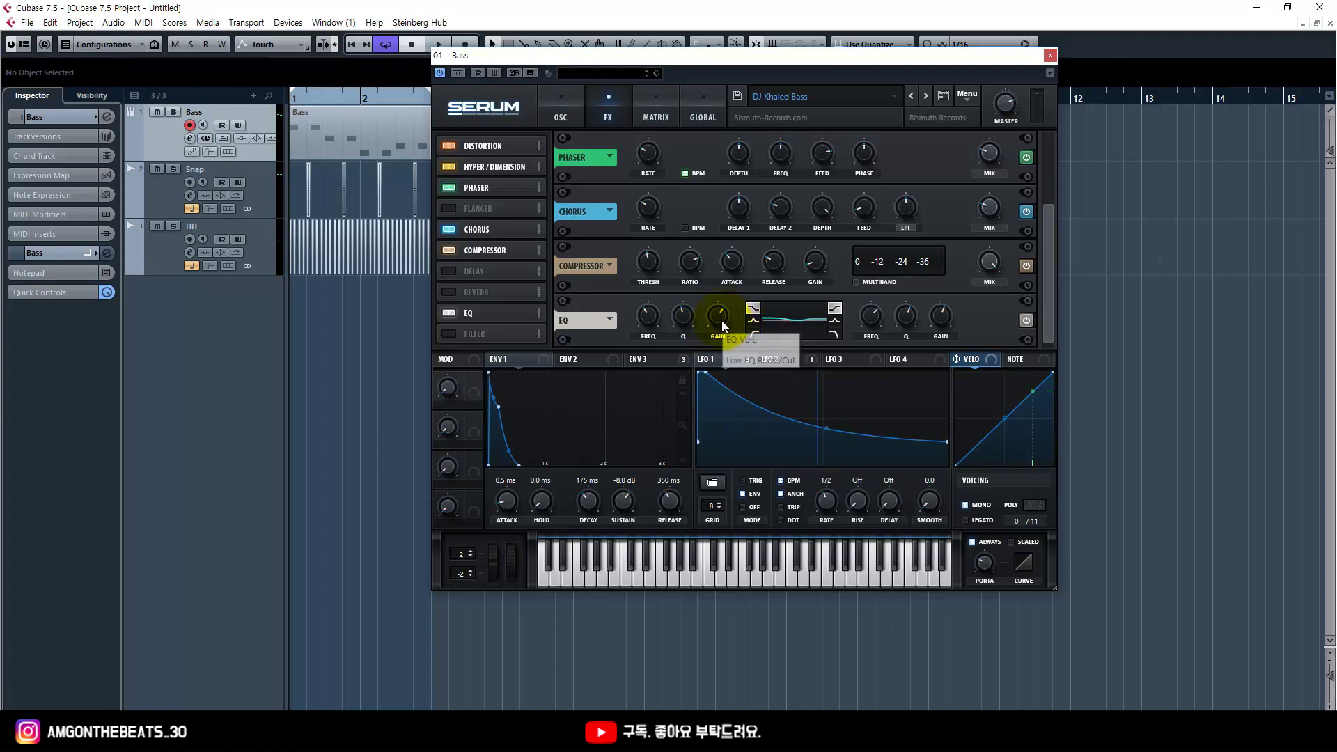
key(space)
mouse_move(721, 319)
mouse_down()
mouse_move(724, 273)
mouse_move(729, 362)
mouse_move(717, 319)
mouse_move(719, 331)
mouse_up()
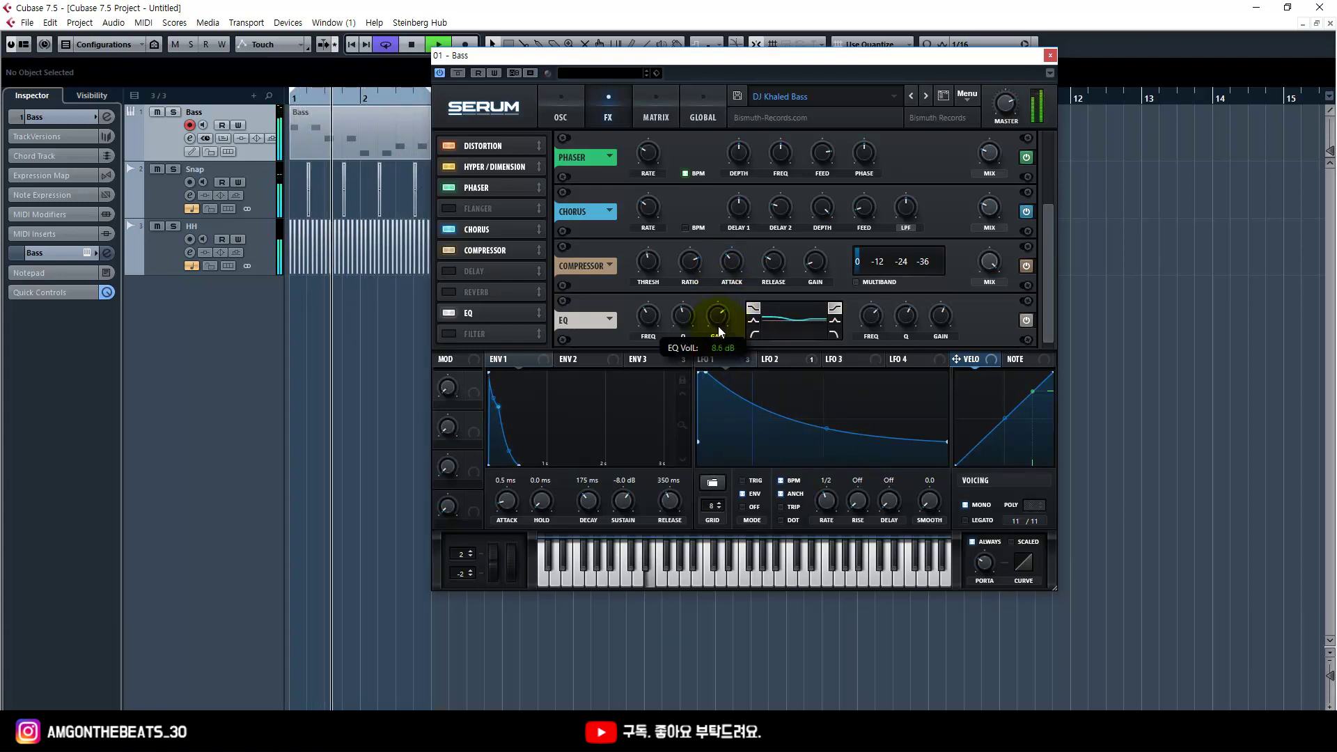
key(space)
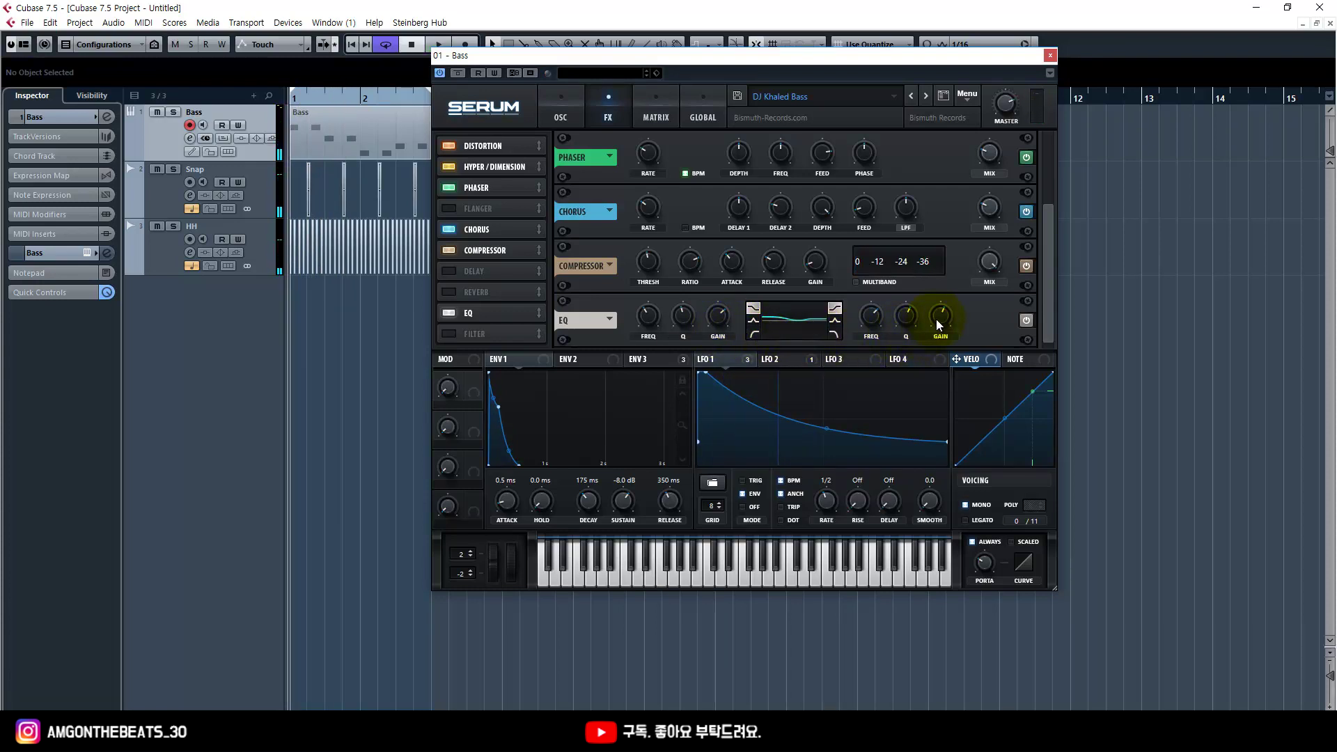
Adjust the high-band gain of Serum's EQ effect and audition the loop with the changed bass sound
mouse_move(935, 315)
drag(935, 312, 926, 340)
key(space)
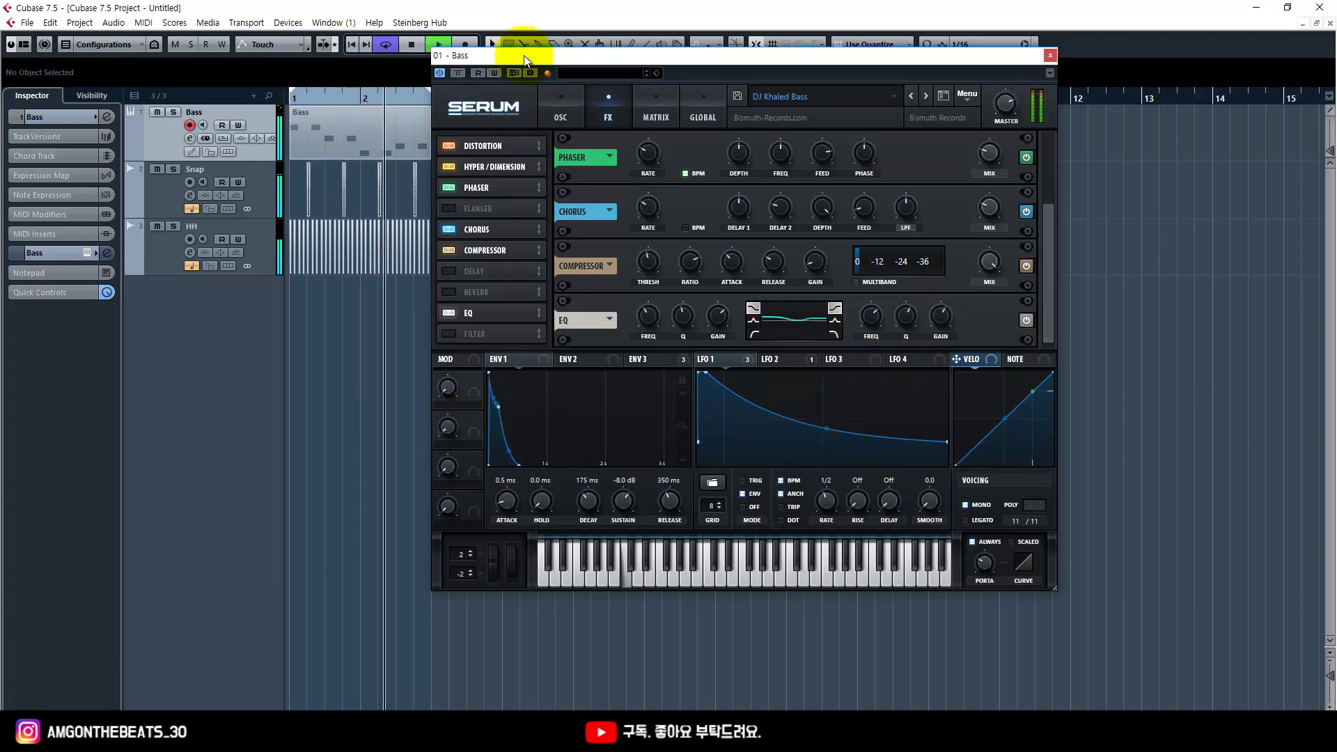
drag(524, 55, 586, 59)
right_click(398, 390)
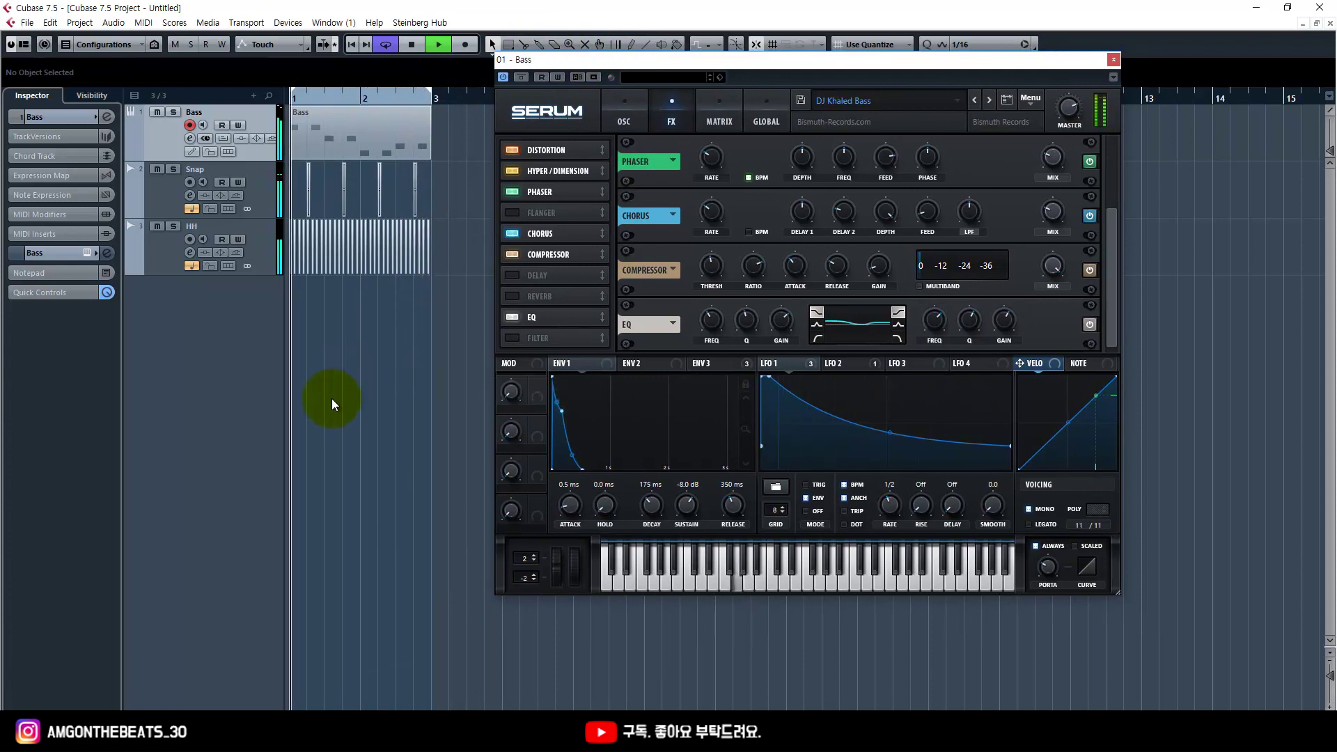
right_click(366, 403)
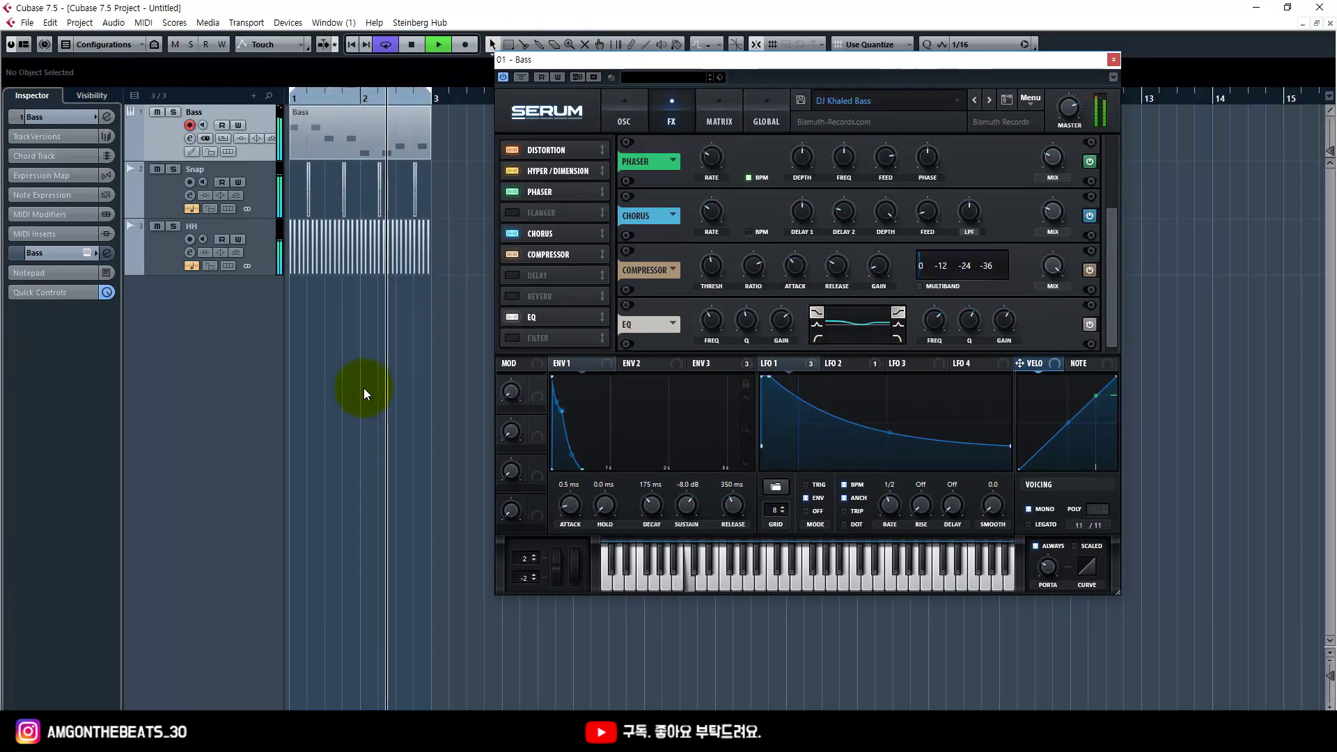
key(space)
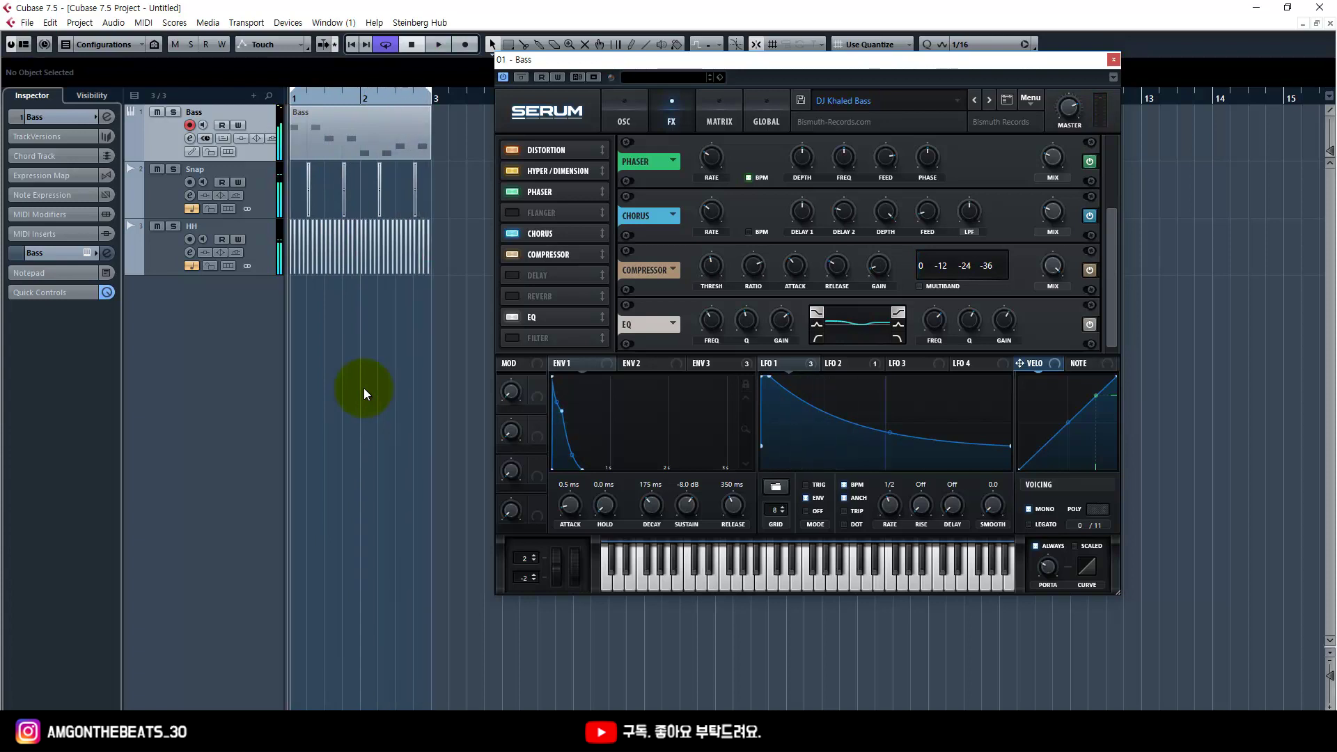
Show Serum's oscillator page, select the Bass, Snap and HH tracks, and close the Serum window
click(640, 104)
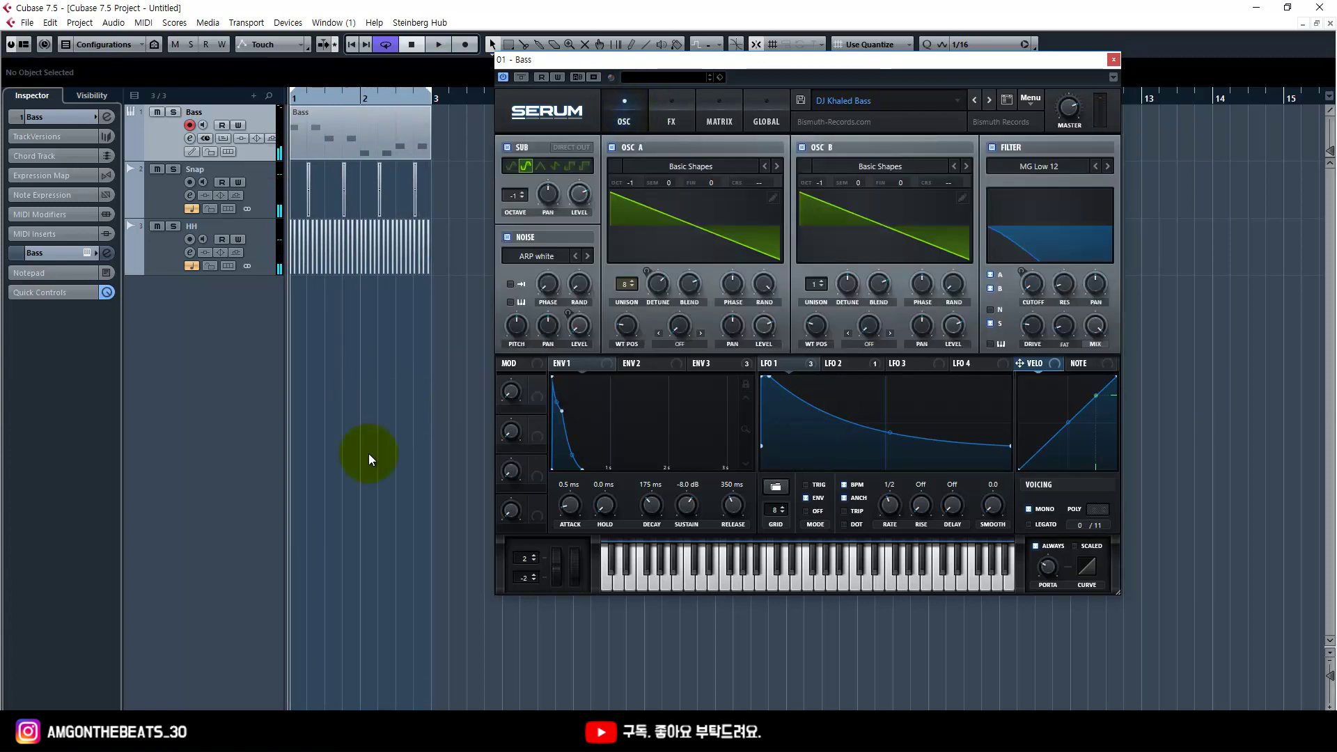
shift+click(169, 252)
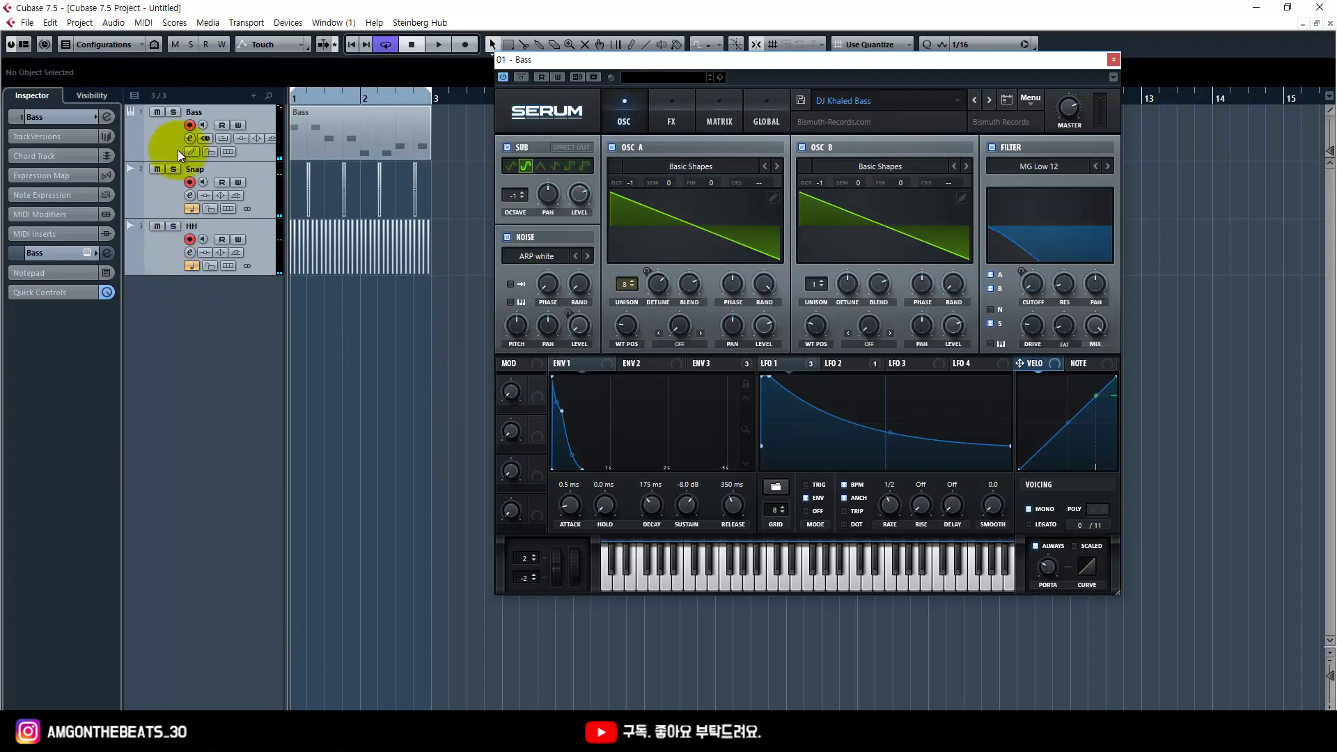
key(shift+f)
click(1114, 59)
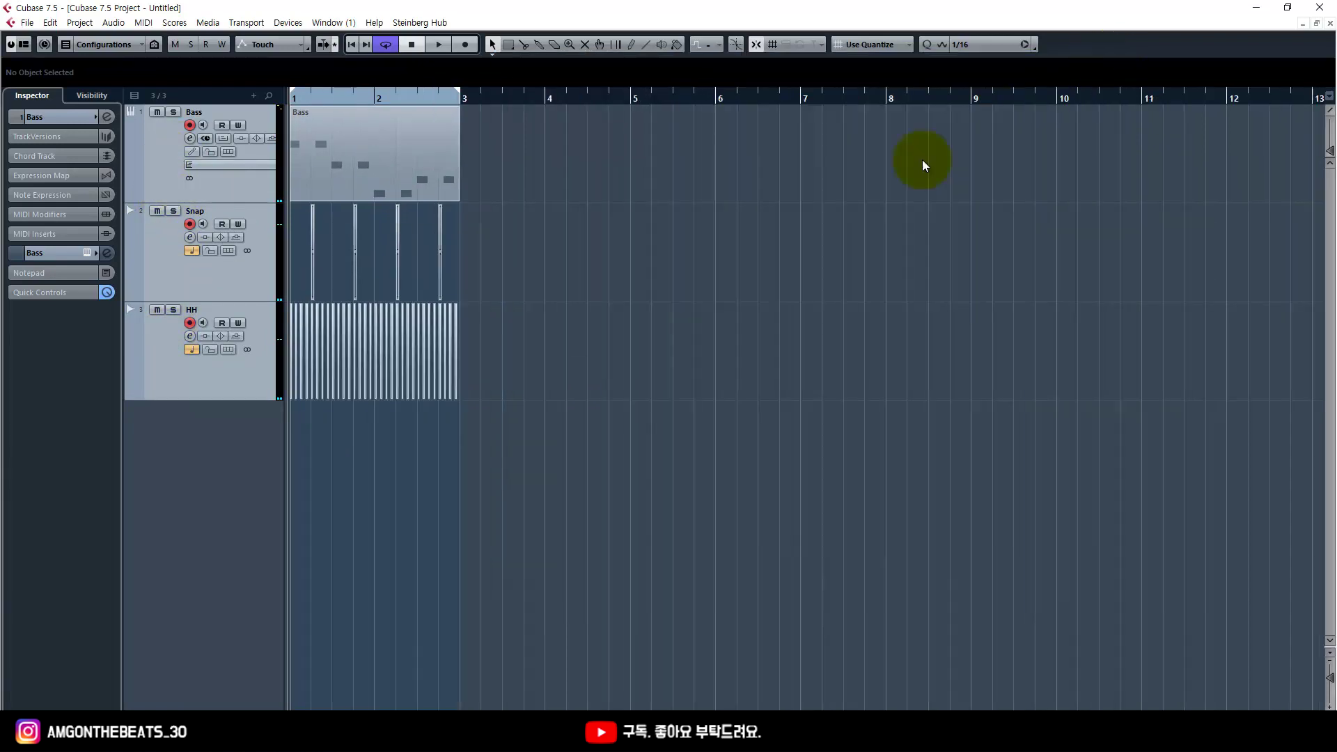
Open the Bass part in the Key Editor and audition its note pattern over the two-bar loop
key(h)
double_click(426, 169)
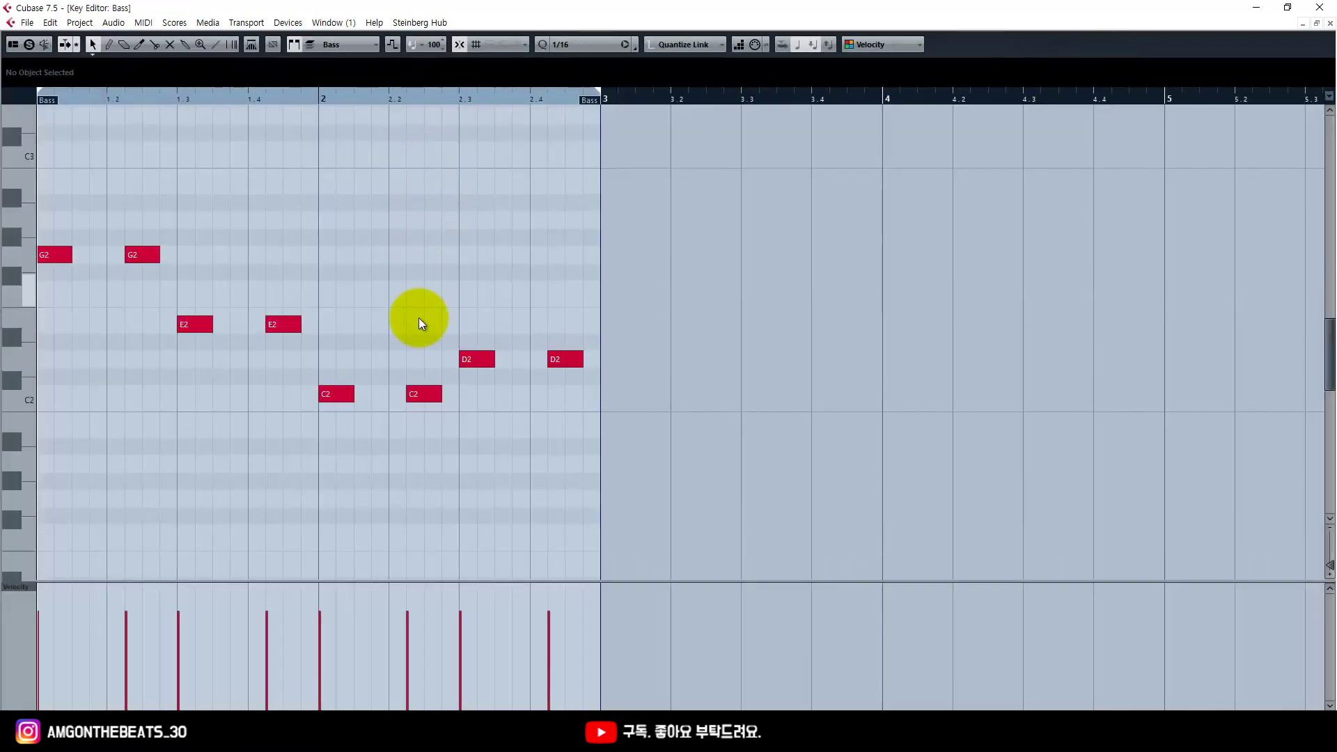
key(h)
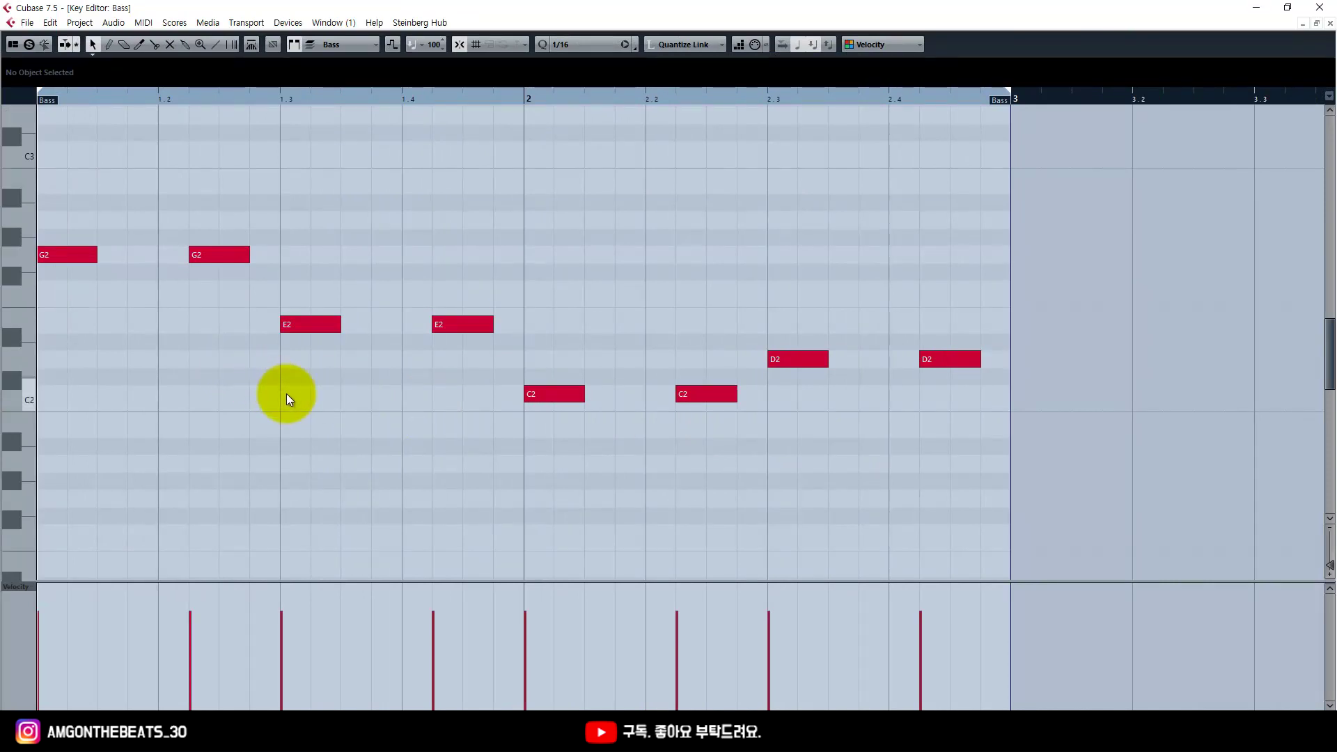
key(F2)
key(F2)
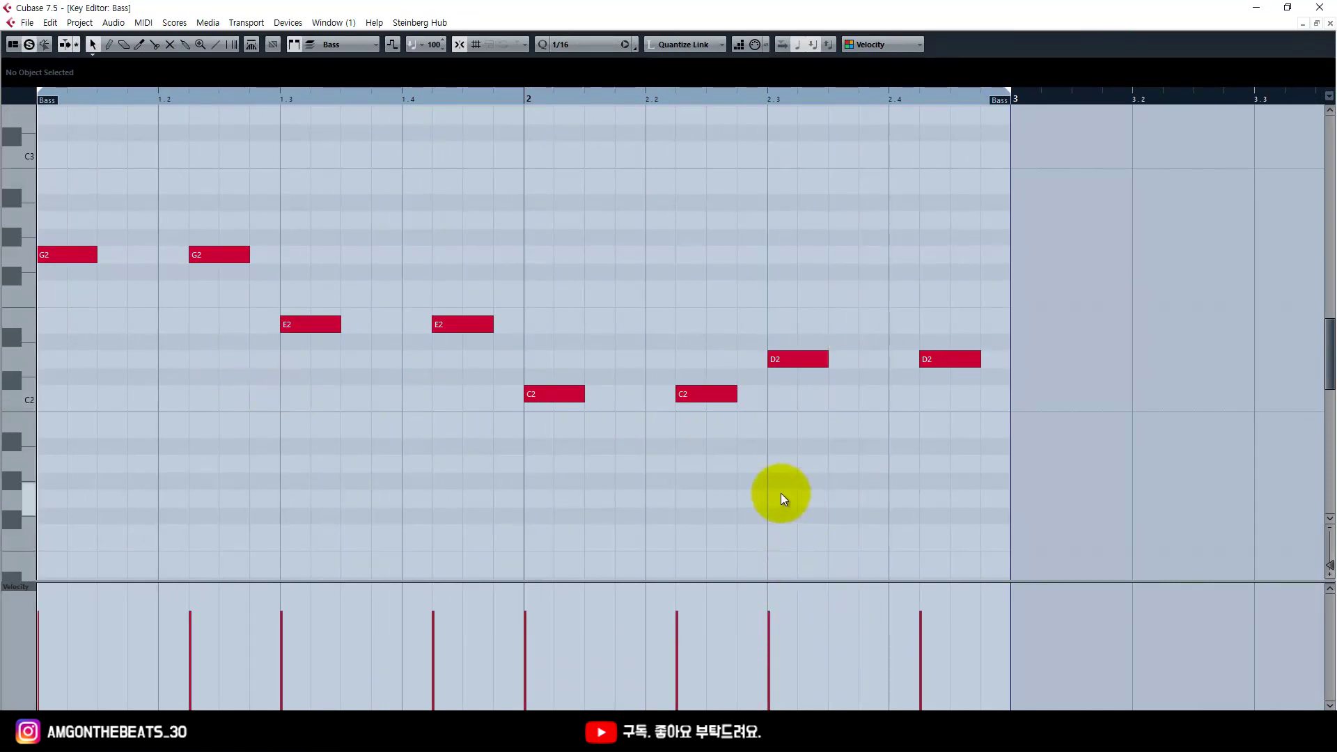
key(space)
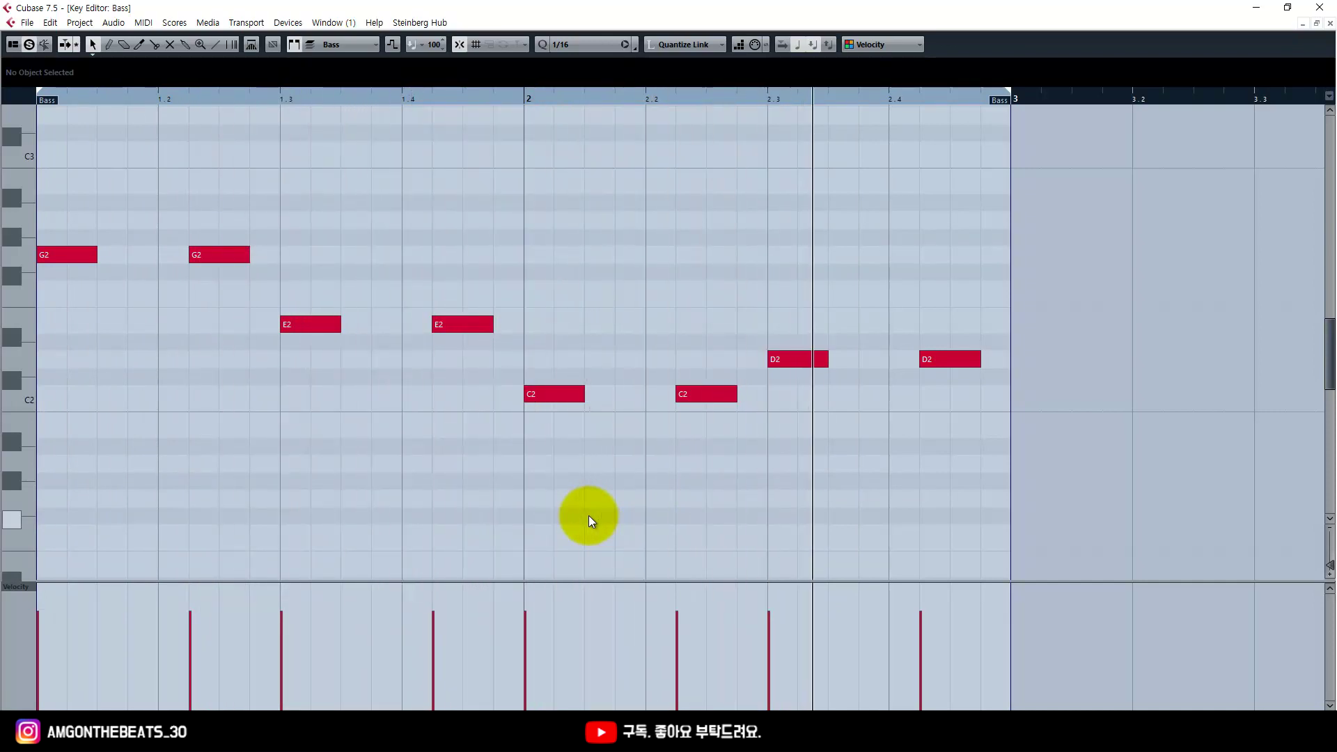
key(space)
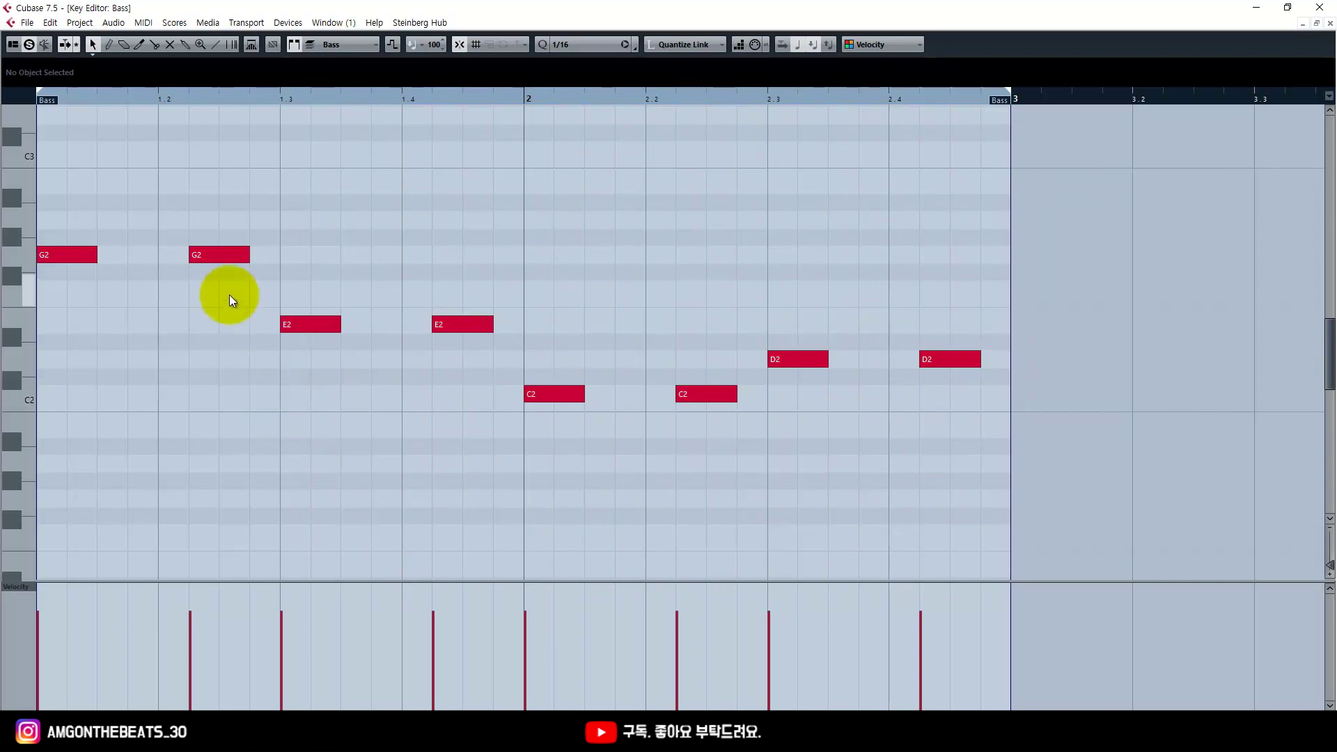
click(219, 255)
shift+click(89, 255)
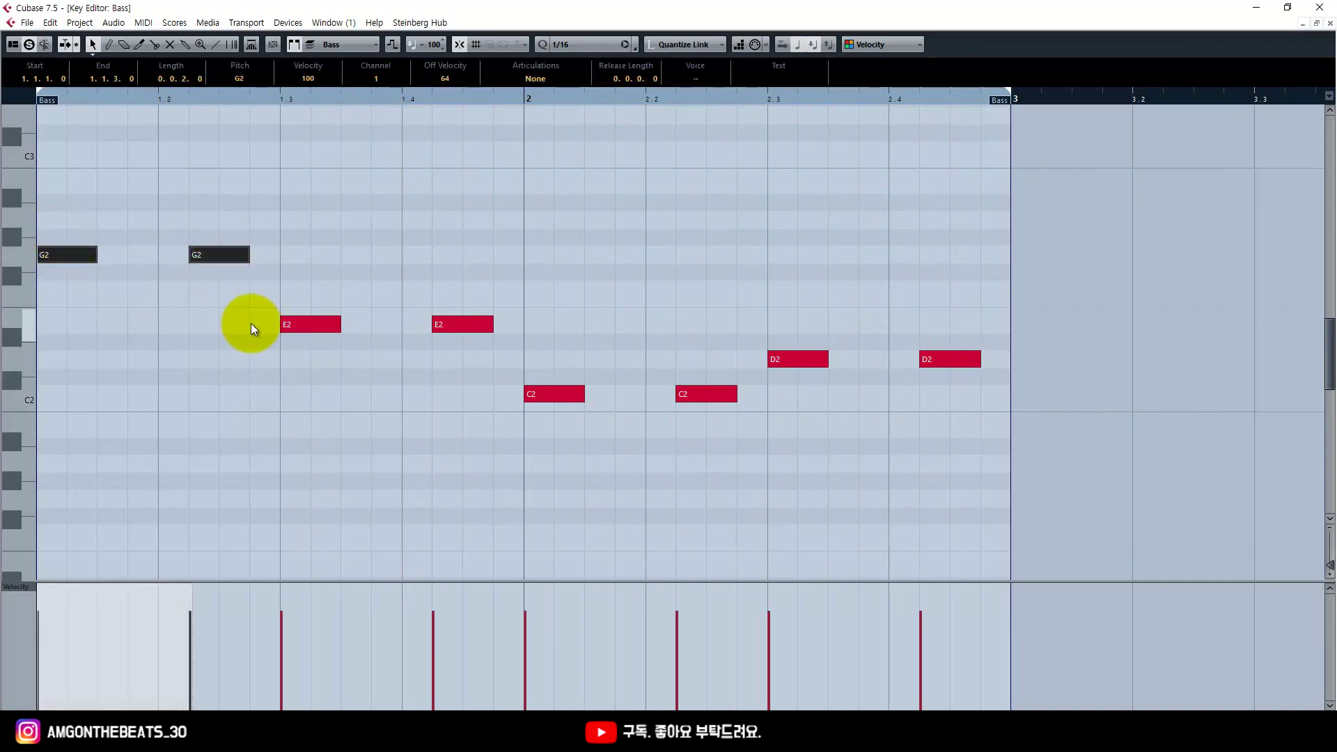
drag(251, 327, 439, 382)
Move the second G2, E2, C2 and D2 notes one sixteenth earlier, onto beats 2 and 4, and audition the loop
click(220, 255)
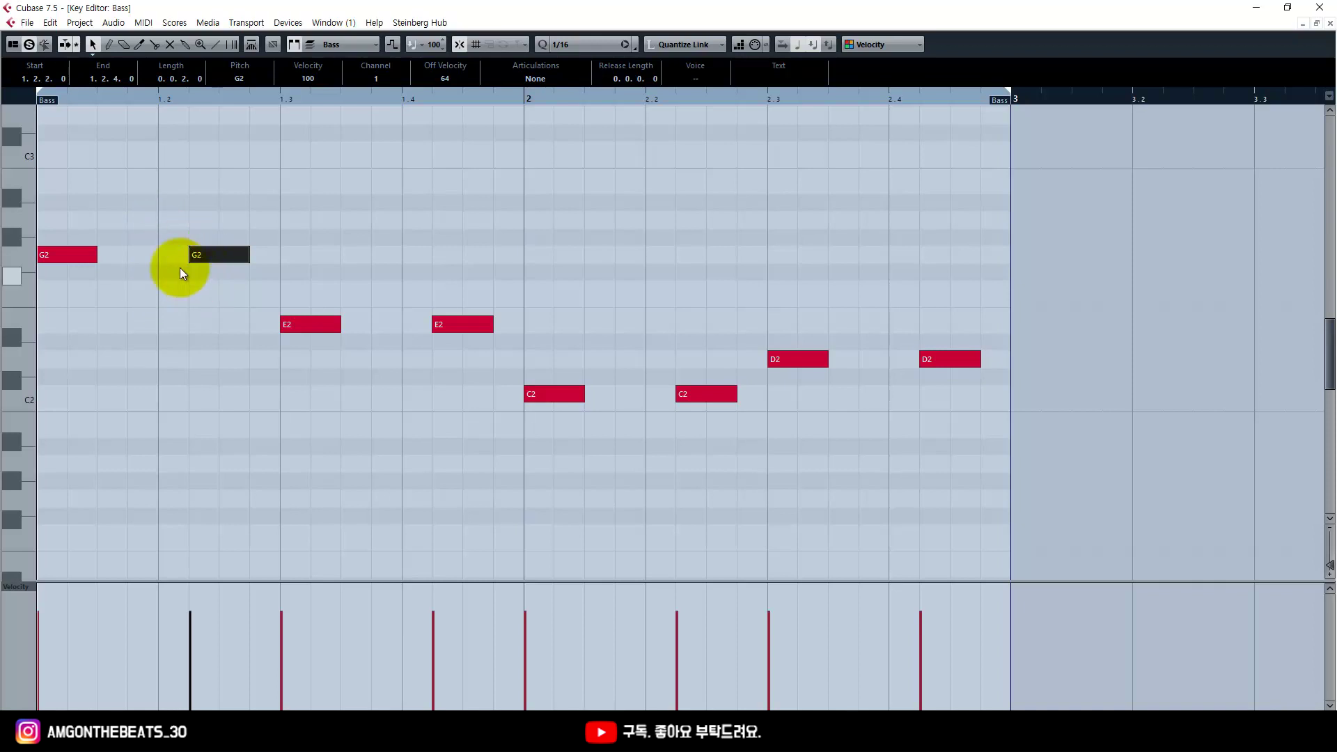
mouse_move(155, 216)
mouse_down()
mouse_move(155, 279)
mouse_move(155, 251)
mouse_move(189, 253)
mouse_up()
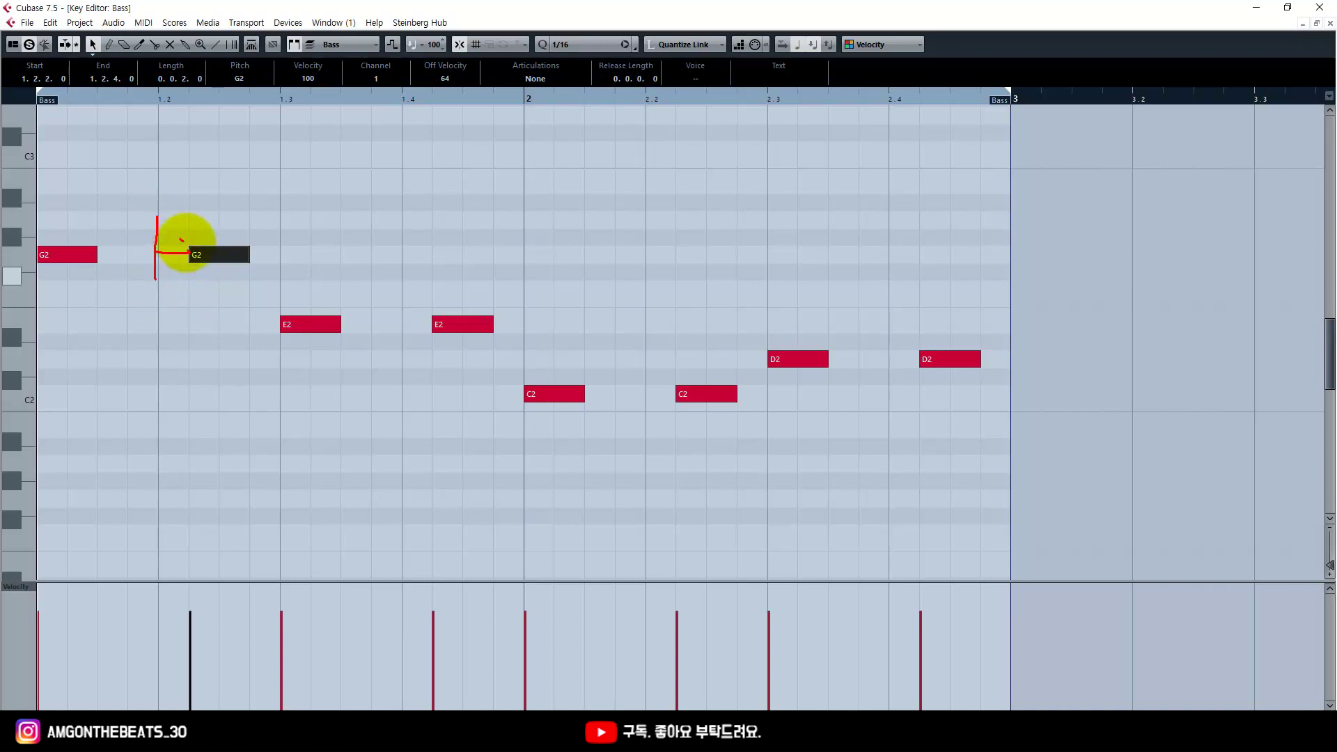
shift+click(456, 324)
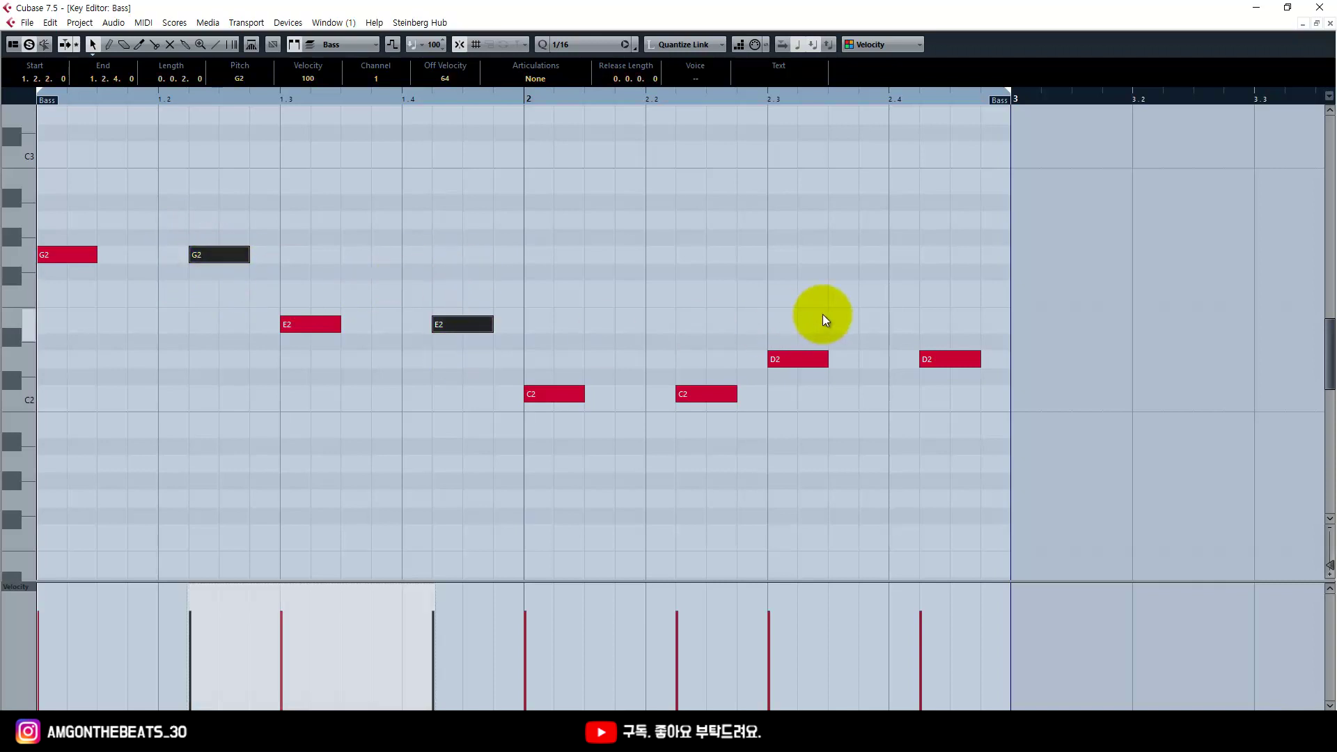
shift+click(948, 358)
shift+click(696, 394)
drag(696, 394, 668, 394)
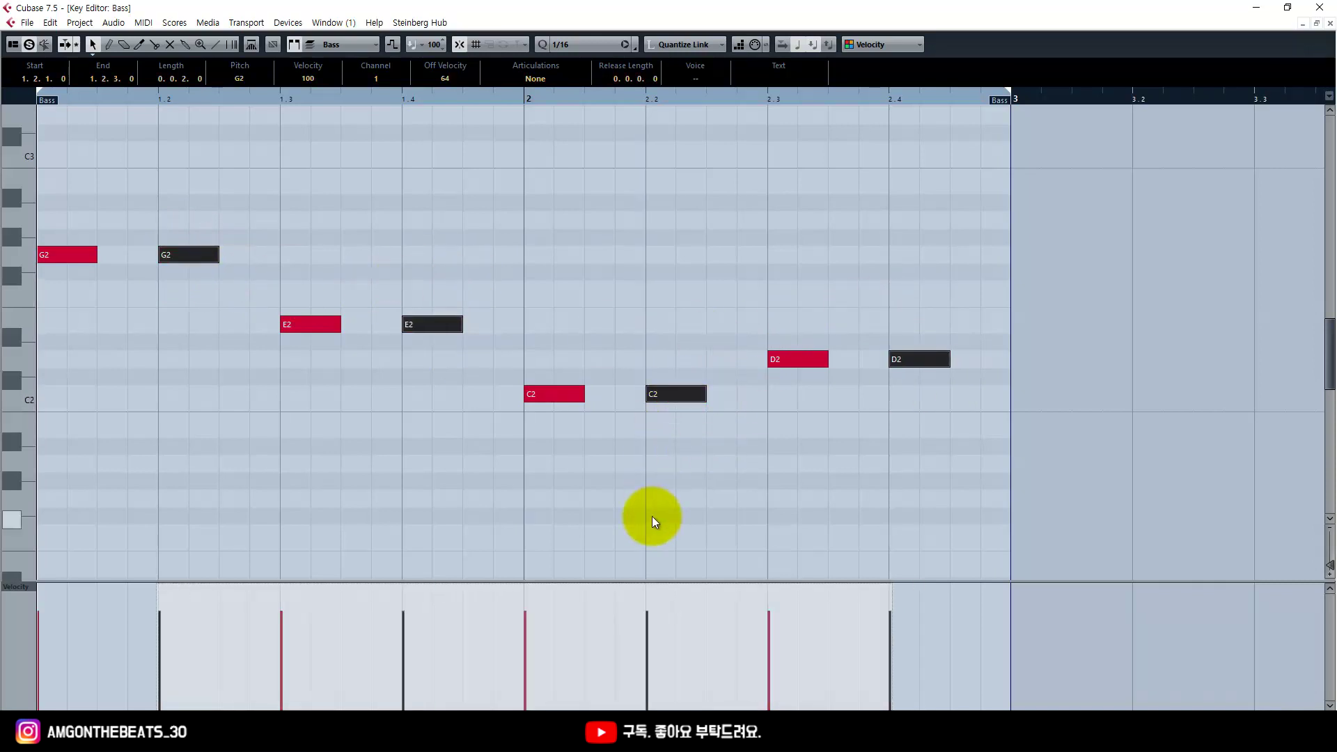
click(652, 516)
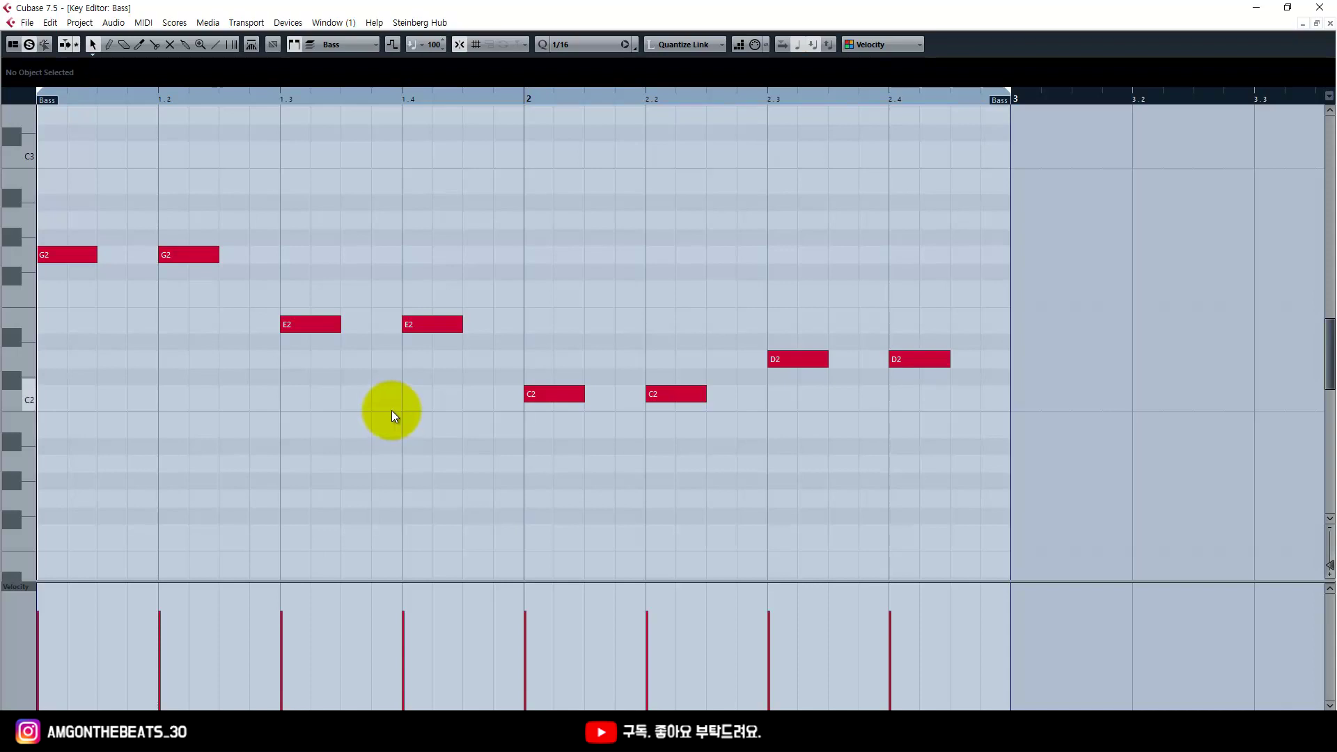
key(space)
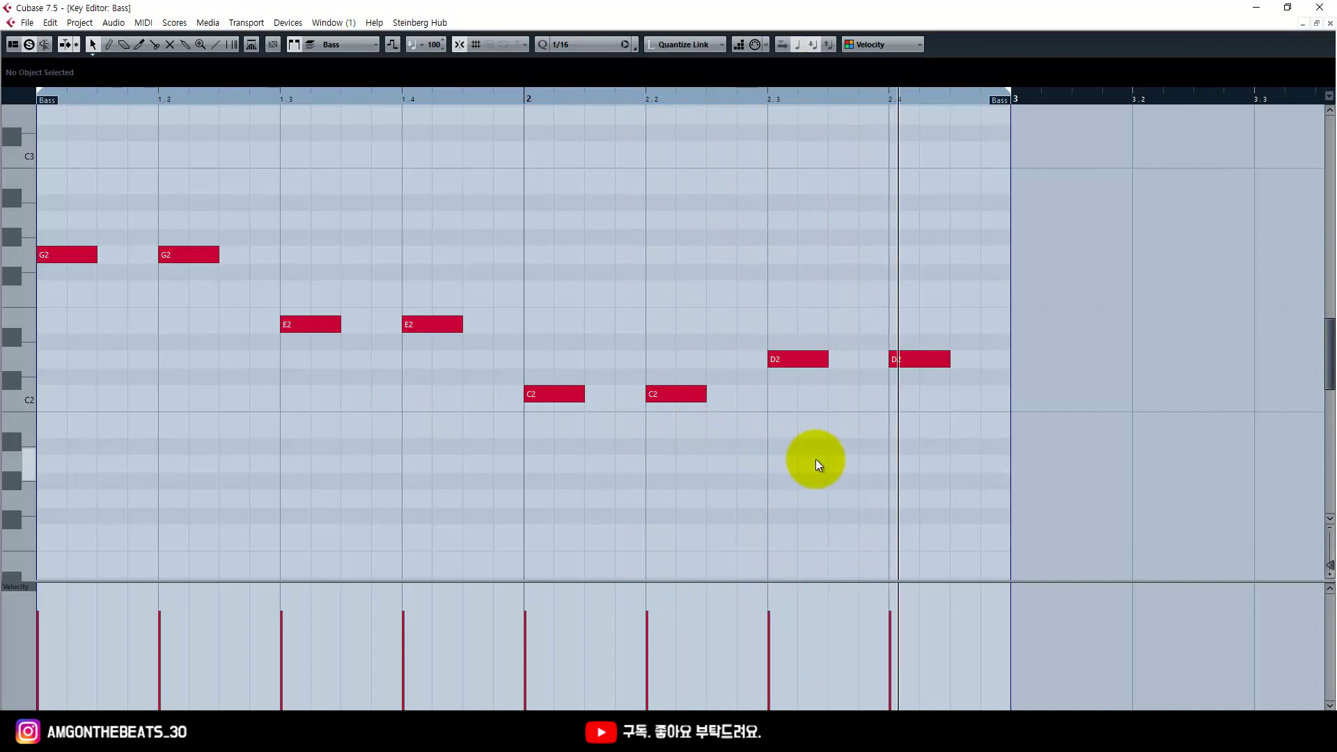
key(space)
Move the second G2, E2, C2 and D2 notes one sixteenth later, off the beat, and audition the loop
shift+click(919, 359)
shift+click(672, 395)
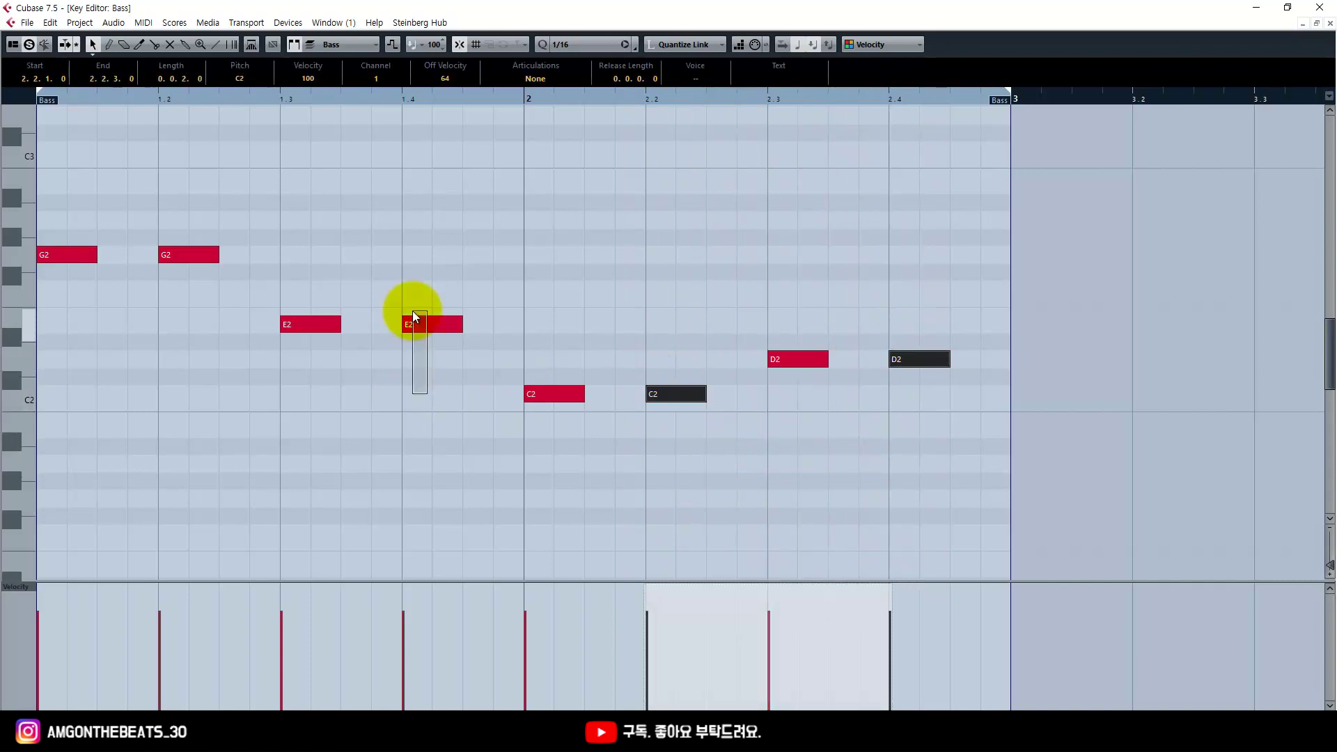
shift+click(428, 325)
shift+click(211, 255)
drag(183, 256, 202, 257)
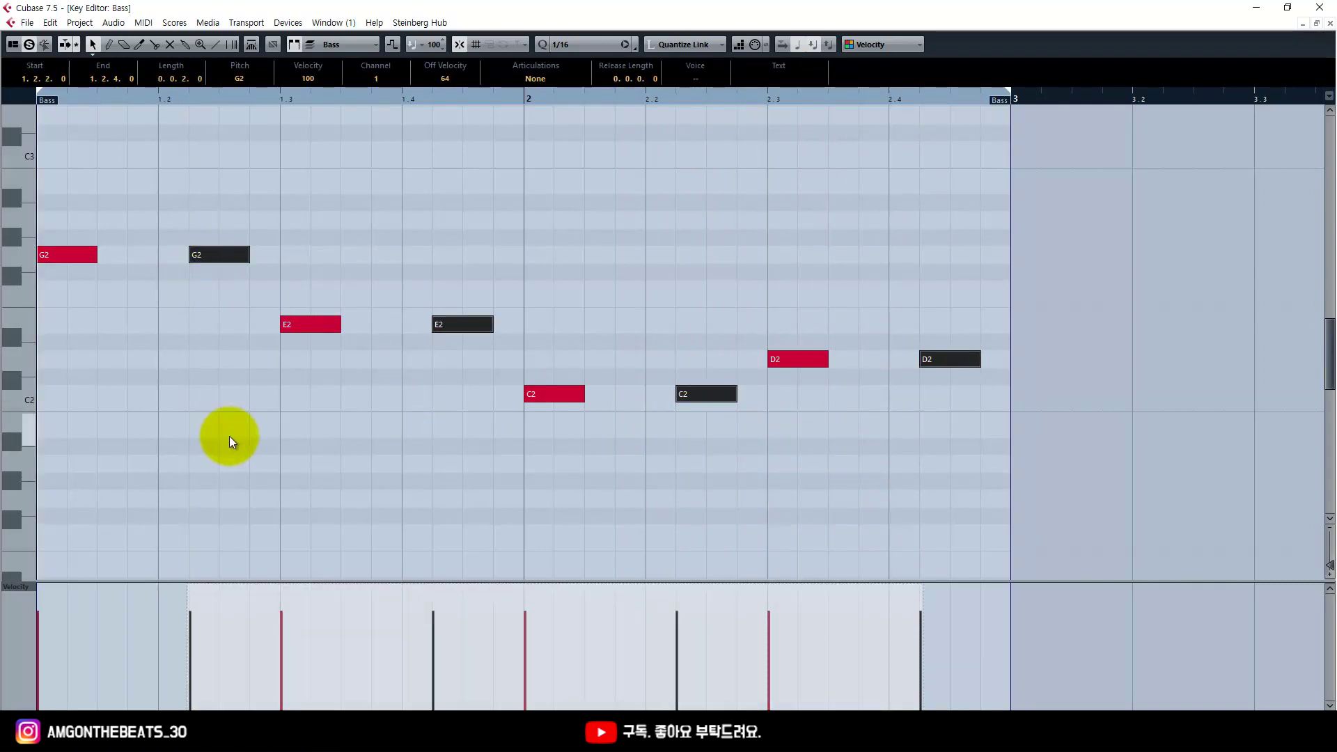
key(space)
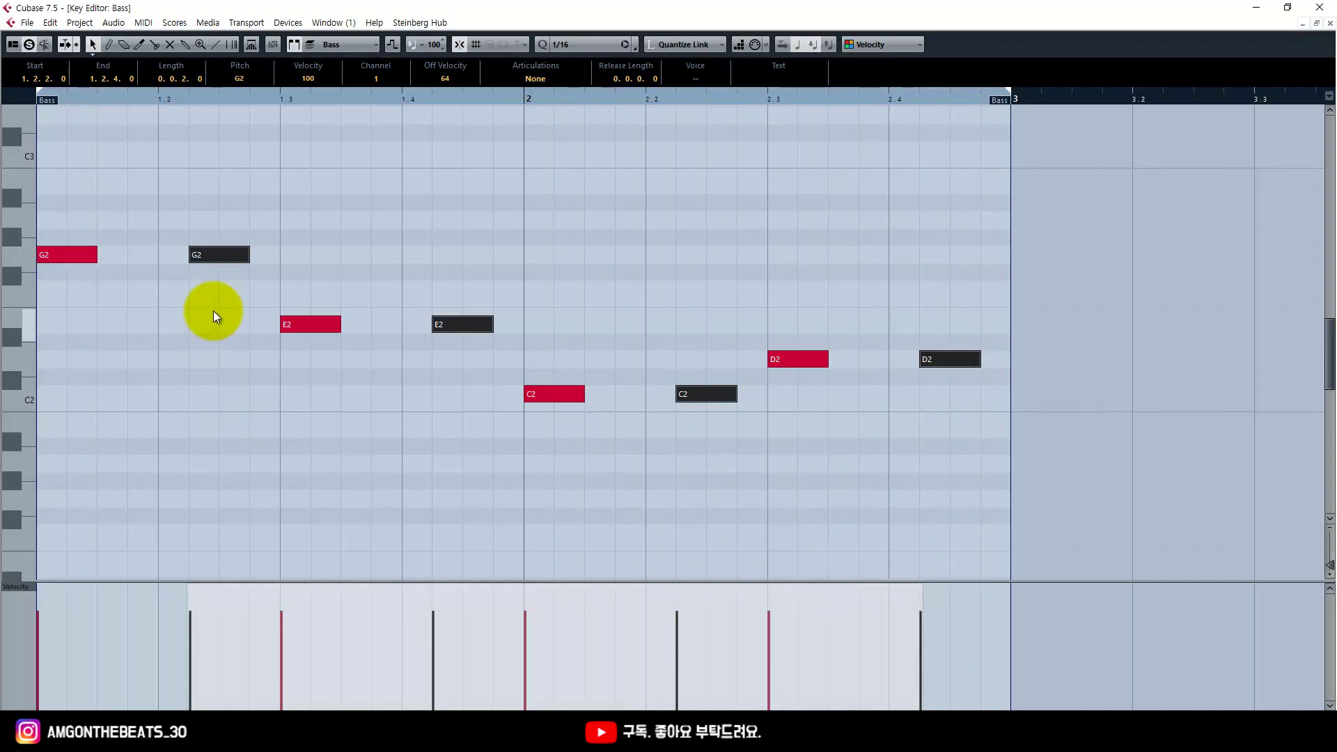
Try a three-note rhythm by moving each pair's second note two sixteenths earlier and adding a copy three sixteenths after it, undoing both changes
drag(212, 257, 160, 259)
key(alt+d)
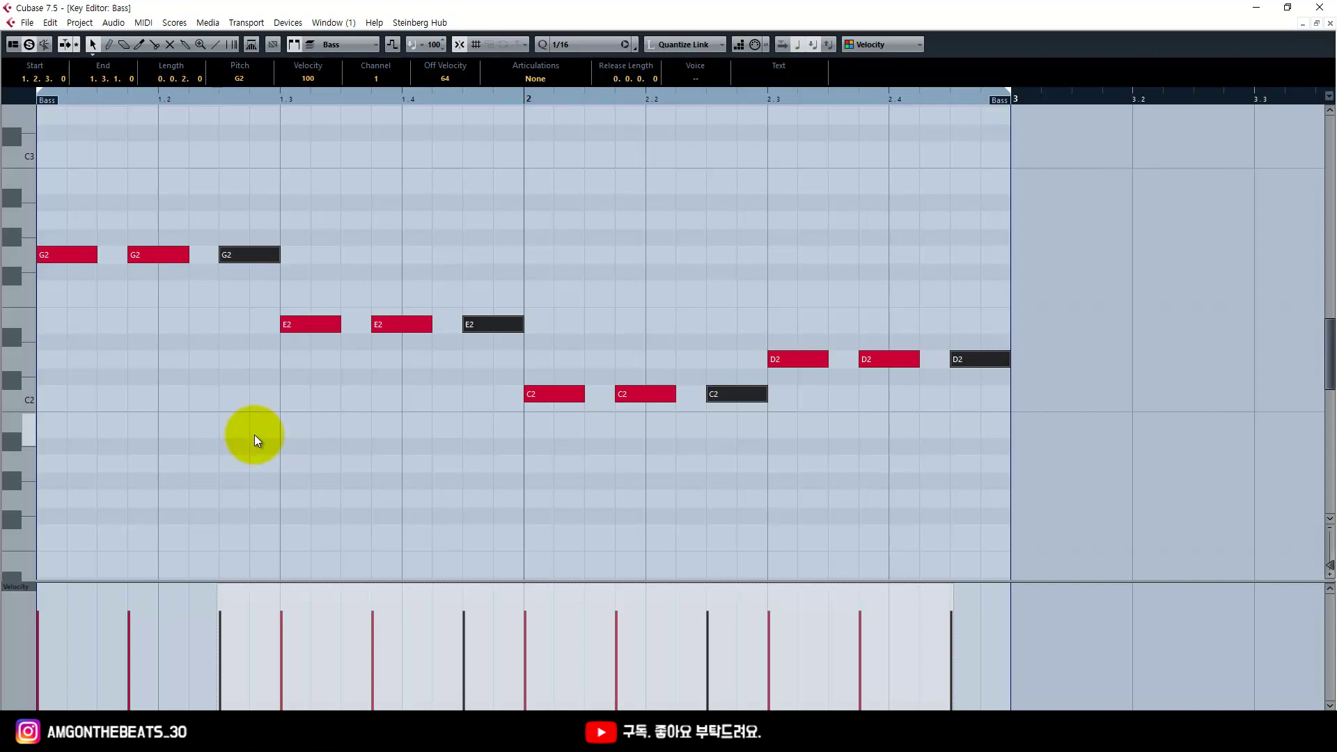
key(ctrl+z)
key(ctrl+z)
Select the second G2, E2, C2 and D2 notes and play the loop to hear their off-beat timing
key(F2)
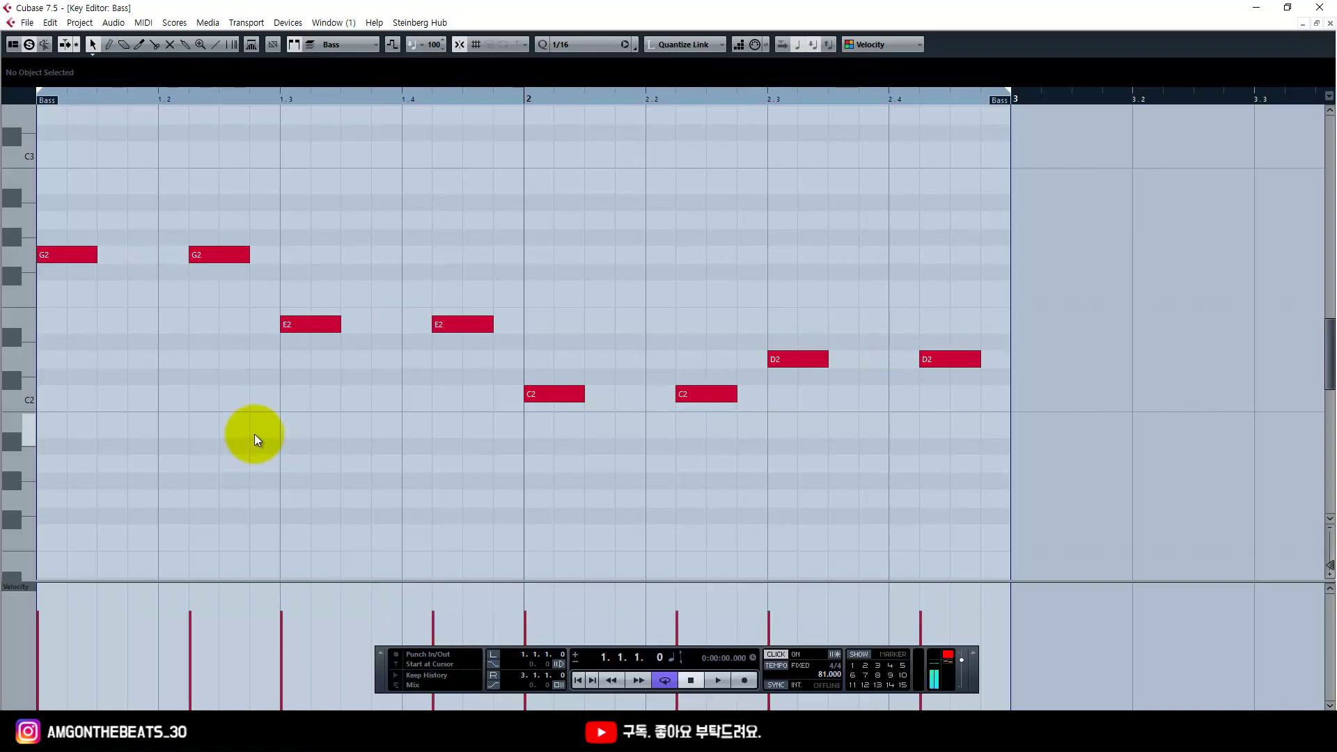
key(F2)
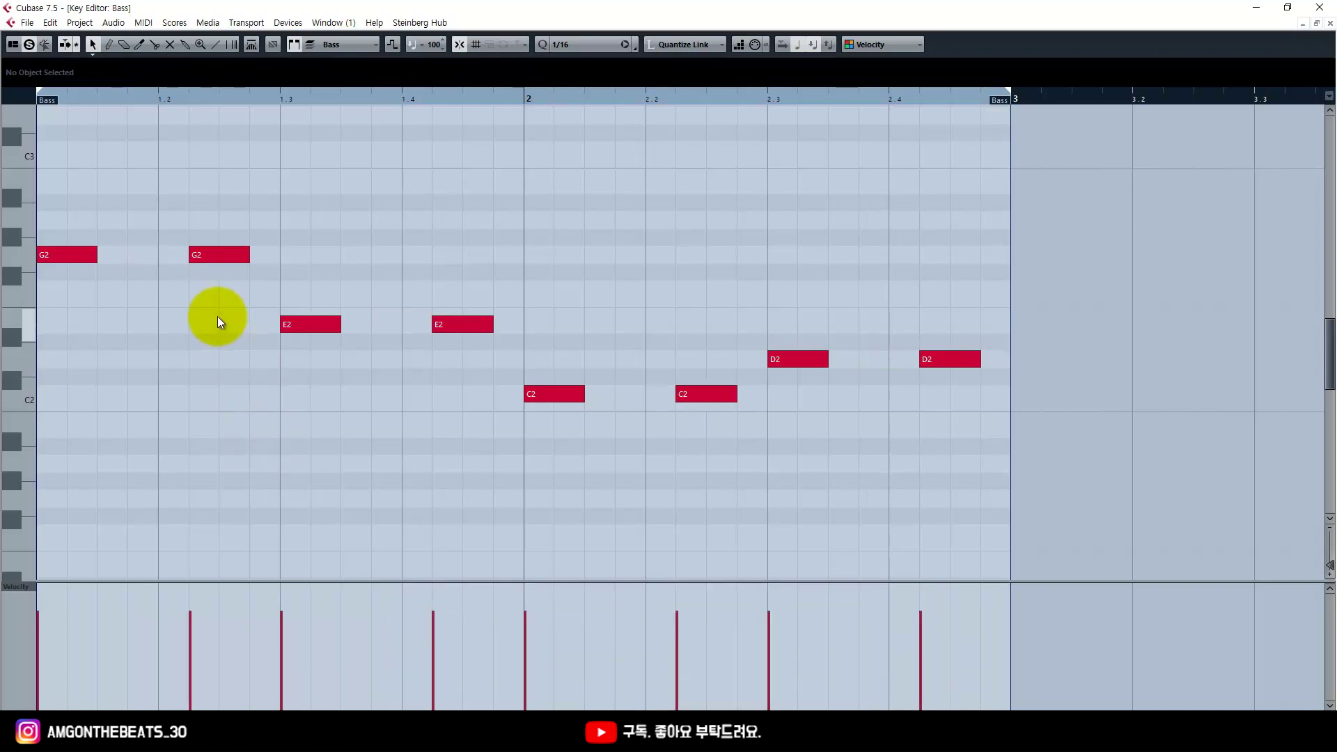
click(218, 255)
shift+click(462, 325)
shift+click(706, 394)
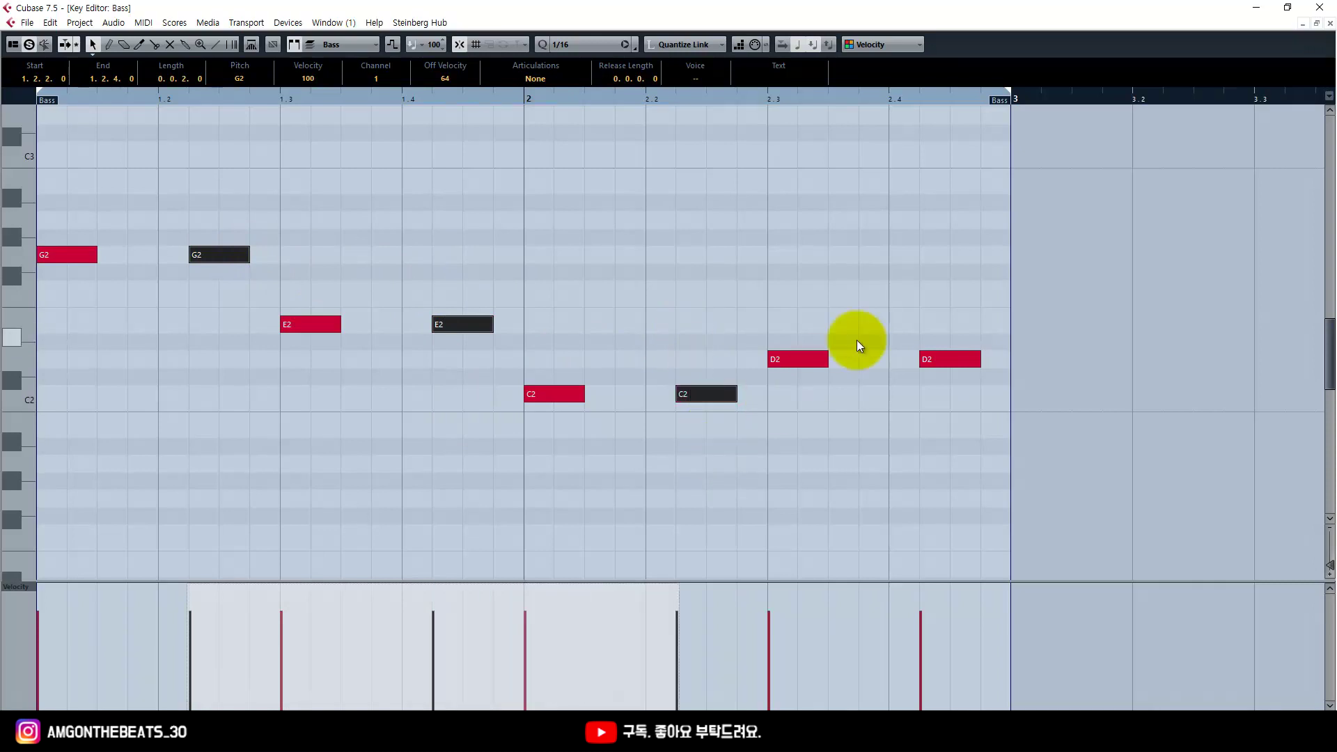
shift+click(950, 359)
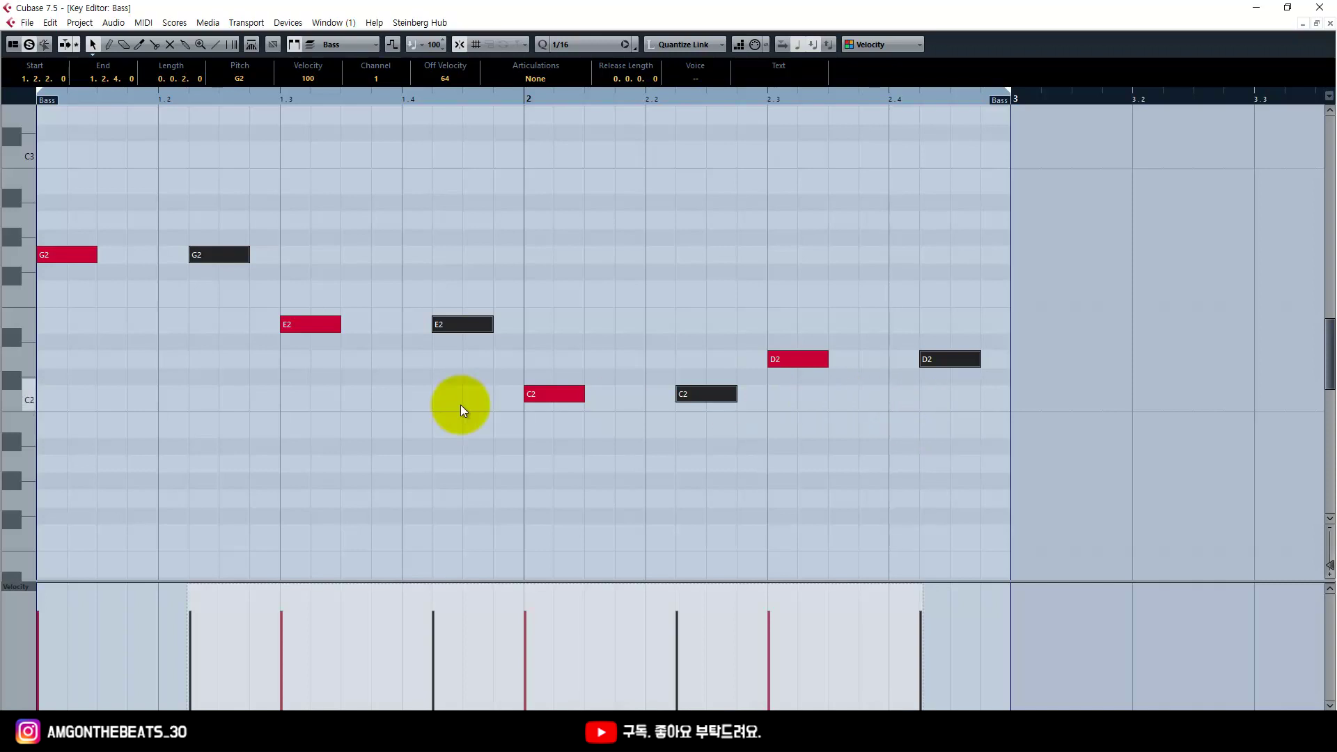
mouse_move(213, 255)
mouse_down()
mouse_move(184, 257)
mouse_move(210, 259)
mouse_up()
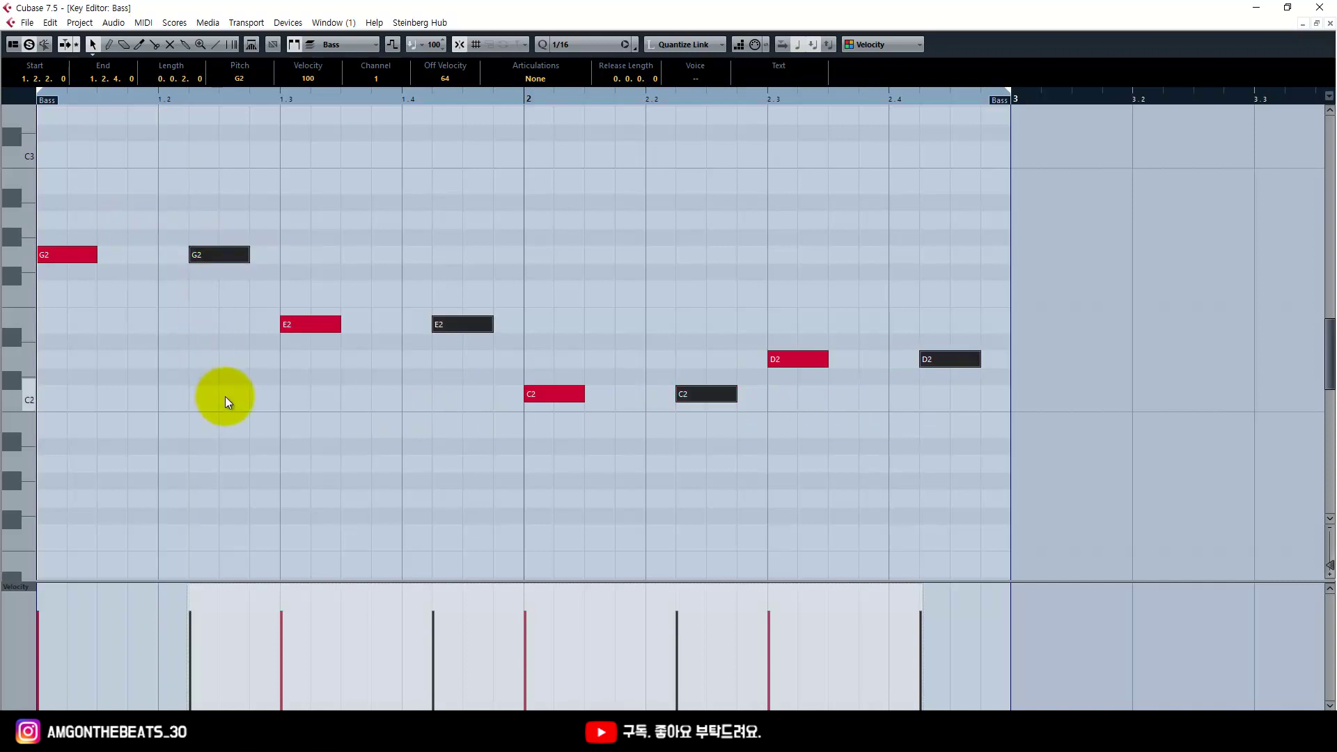
key(space)
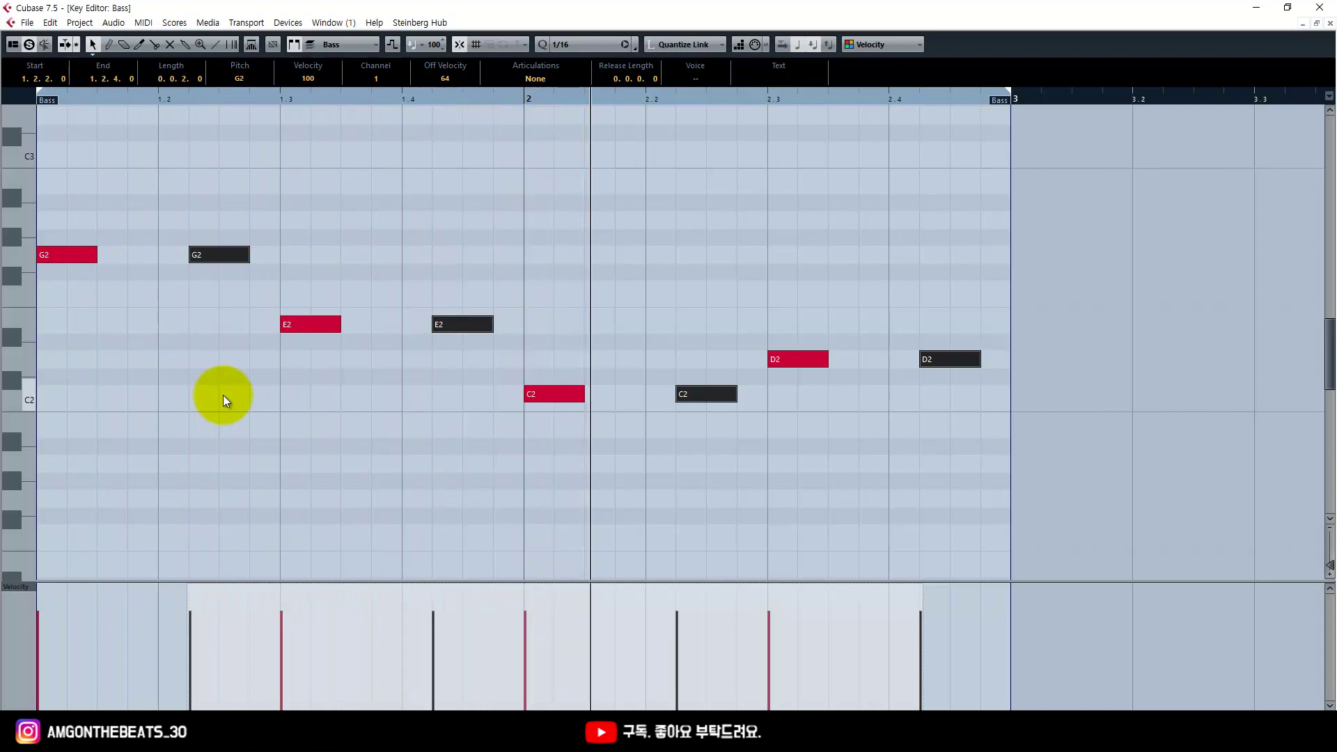
click(554, 486)
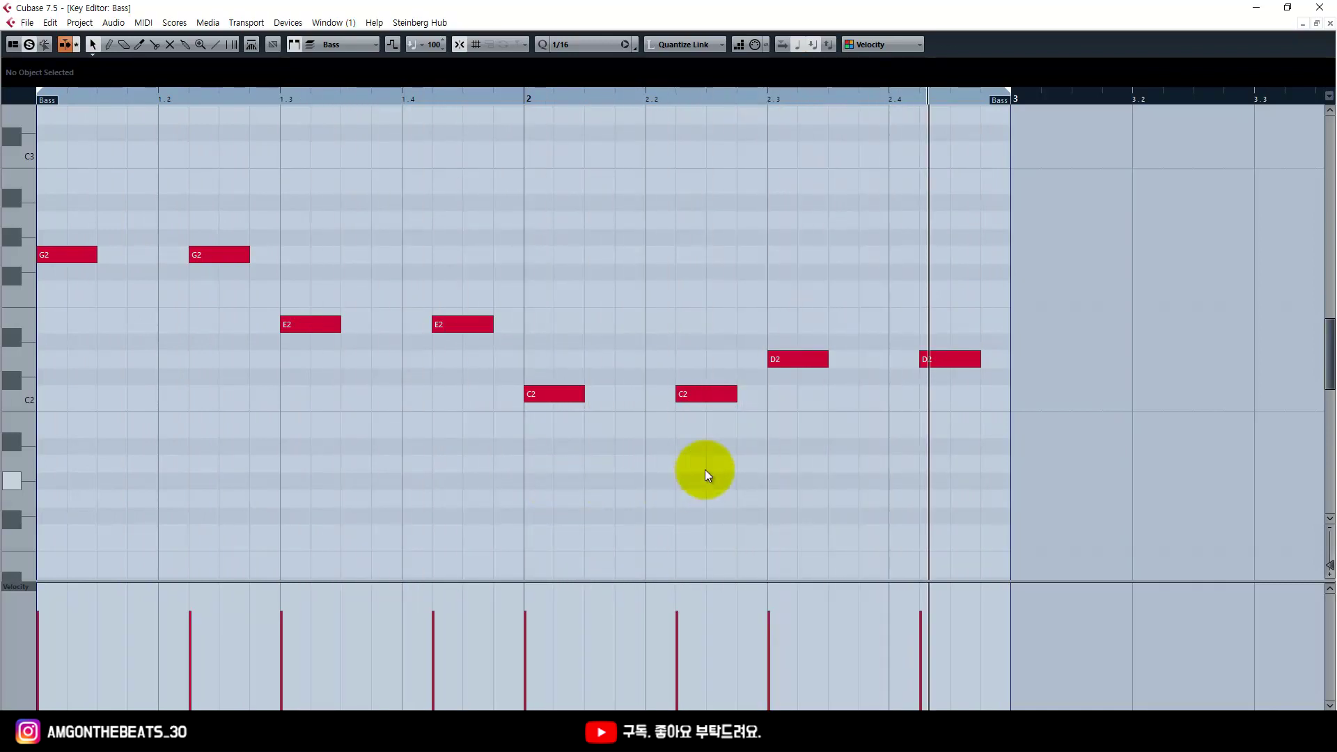
Close the Key Editor and solo the Snap track in the project
click(1320, 7)
click(800, 491)
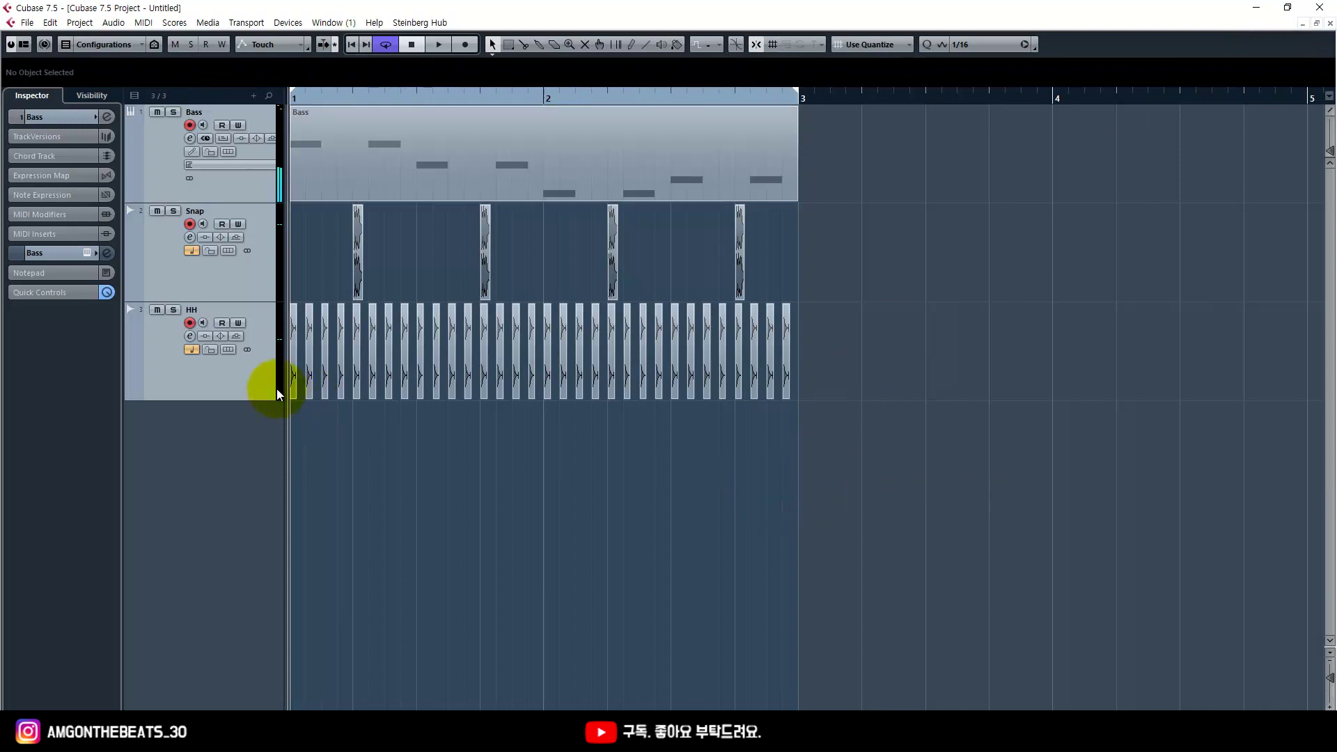
click(277, 388)
click(268, 293)
key(s)
key(h)
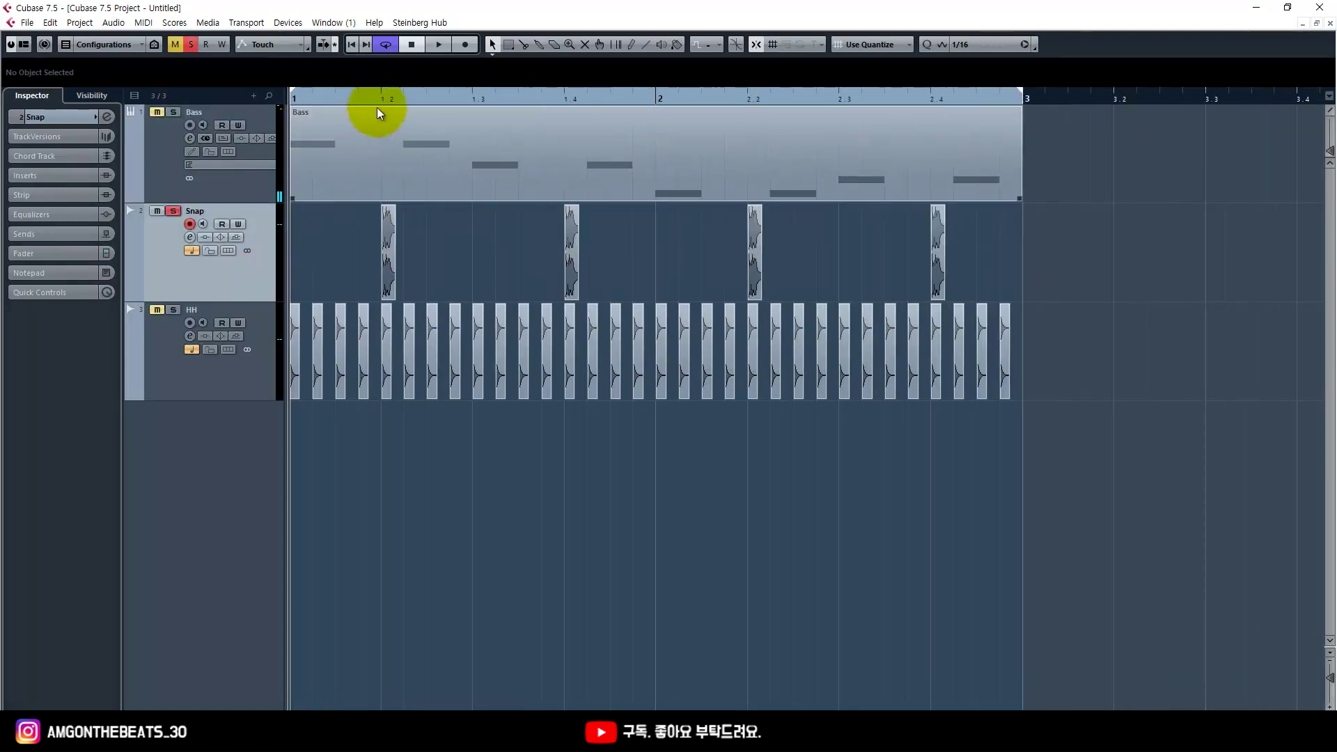
Place the playback cursor at beat 2 of bar 1 and audition the soloed snap from there
click(379, 98)
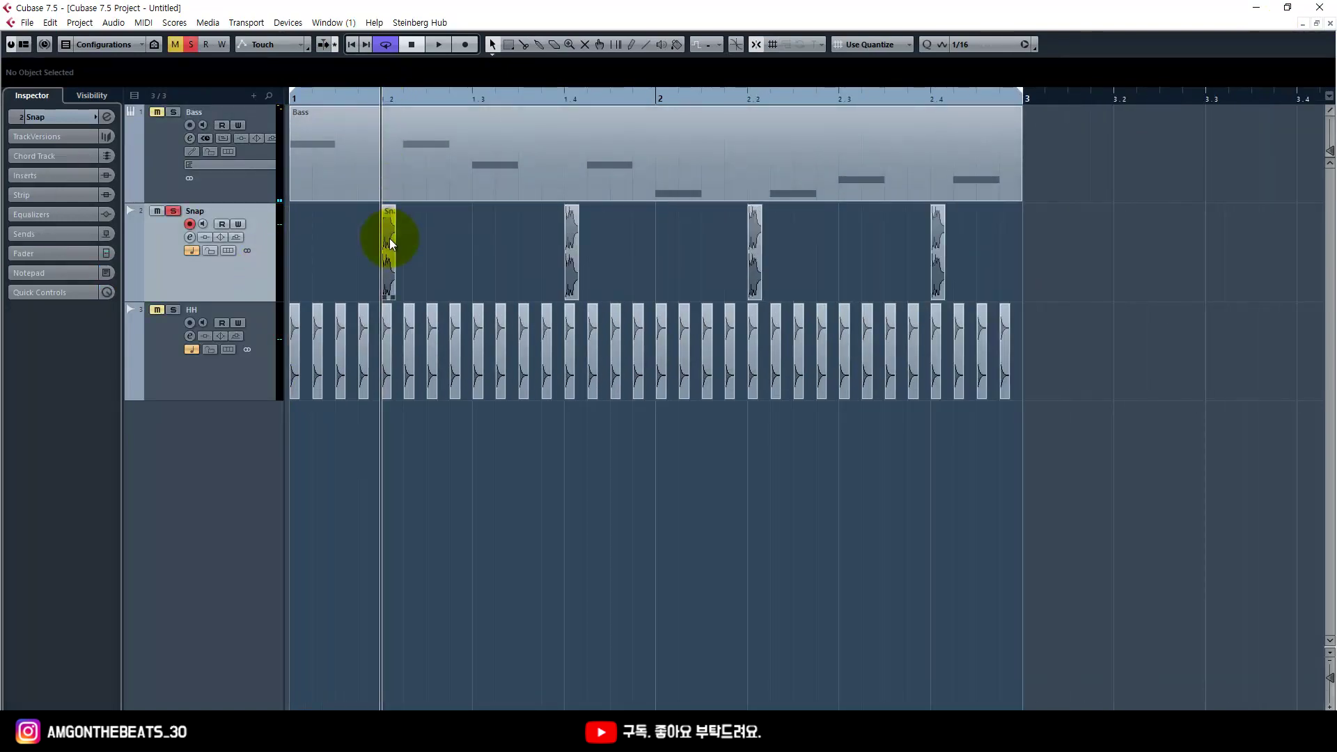
key(space)
key(space)
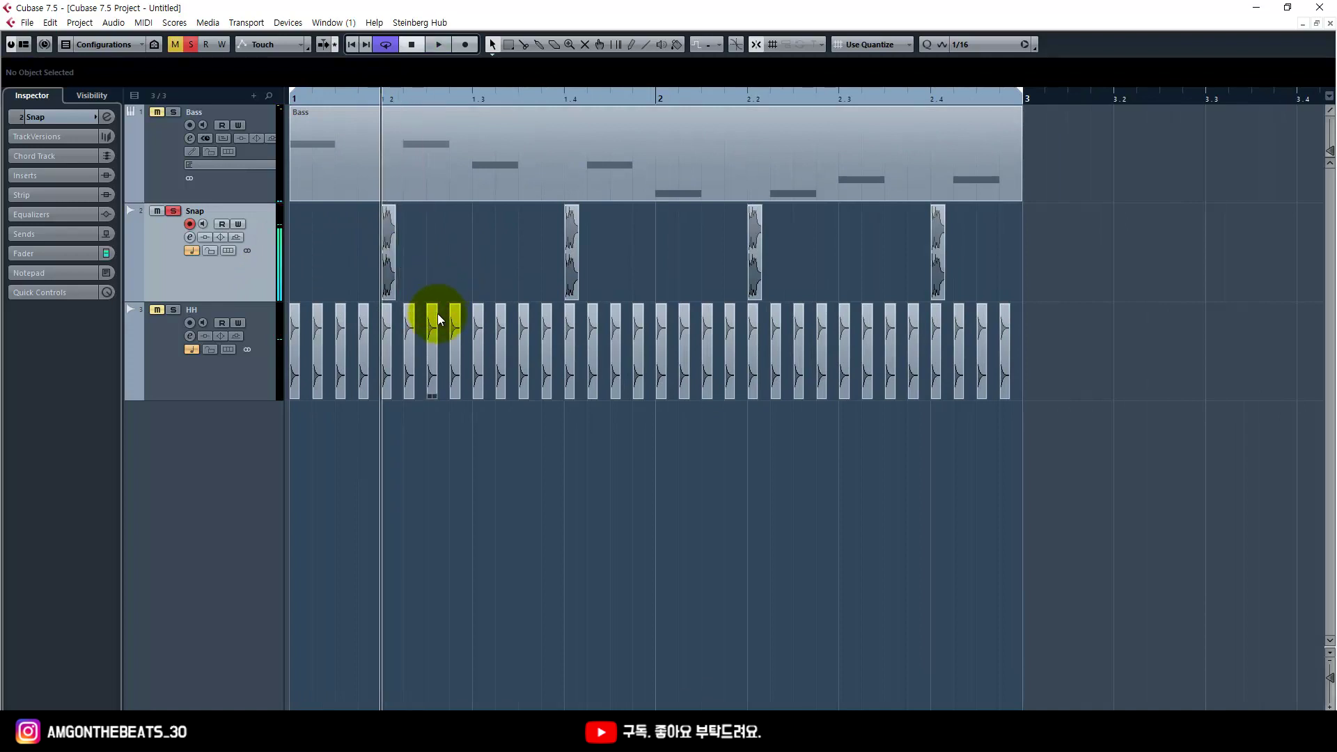
key(F2)
key(F2)
key(space)
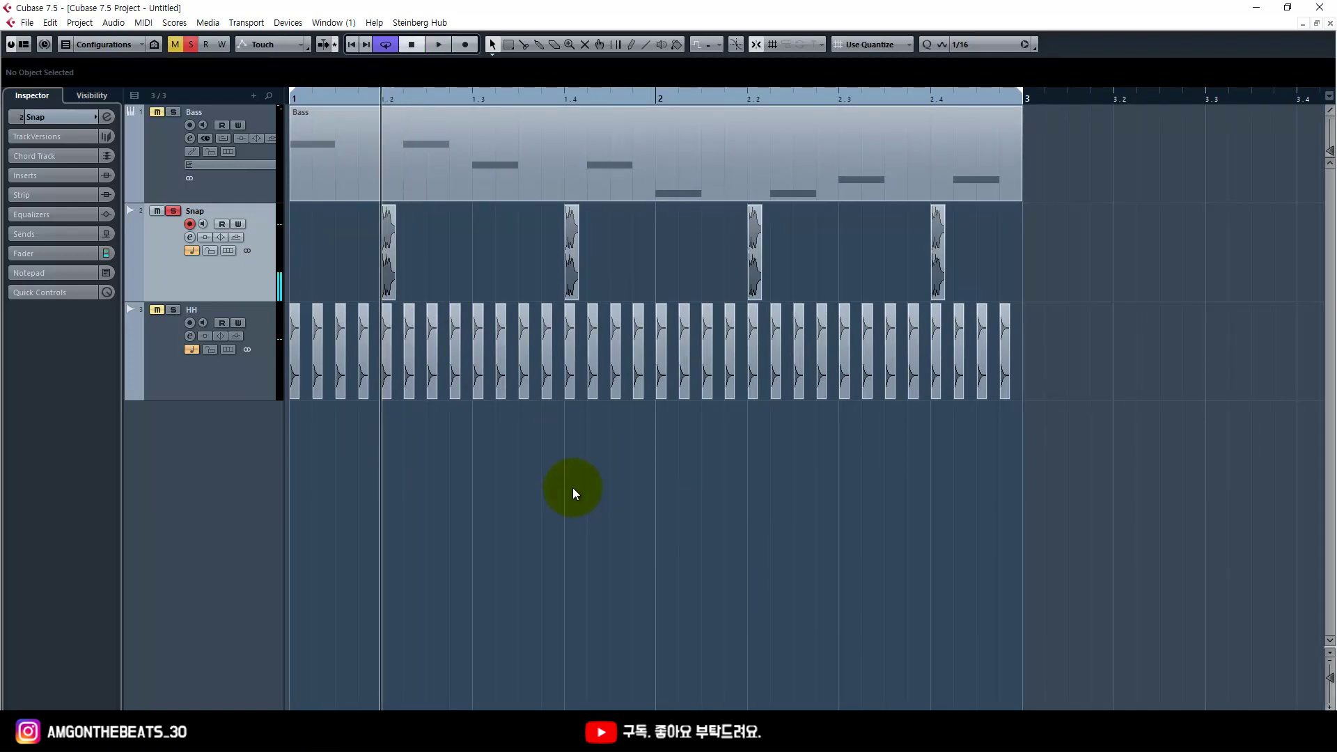
Examine the waveform of the first snap event at beat 2 closely and play it
key(g)
key(g)
key(g)
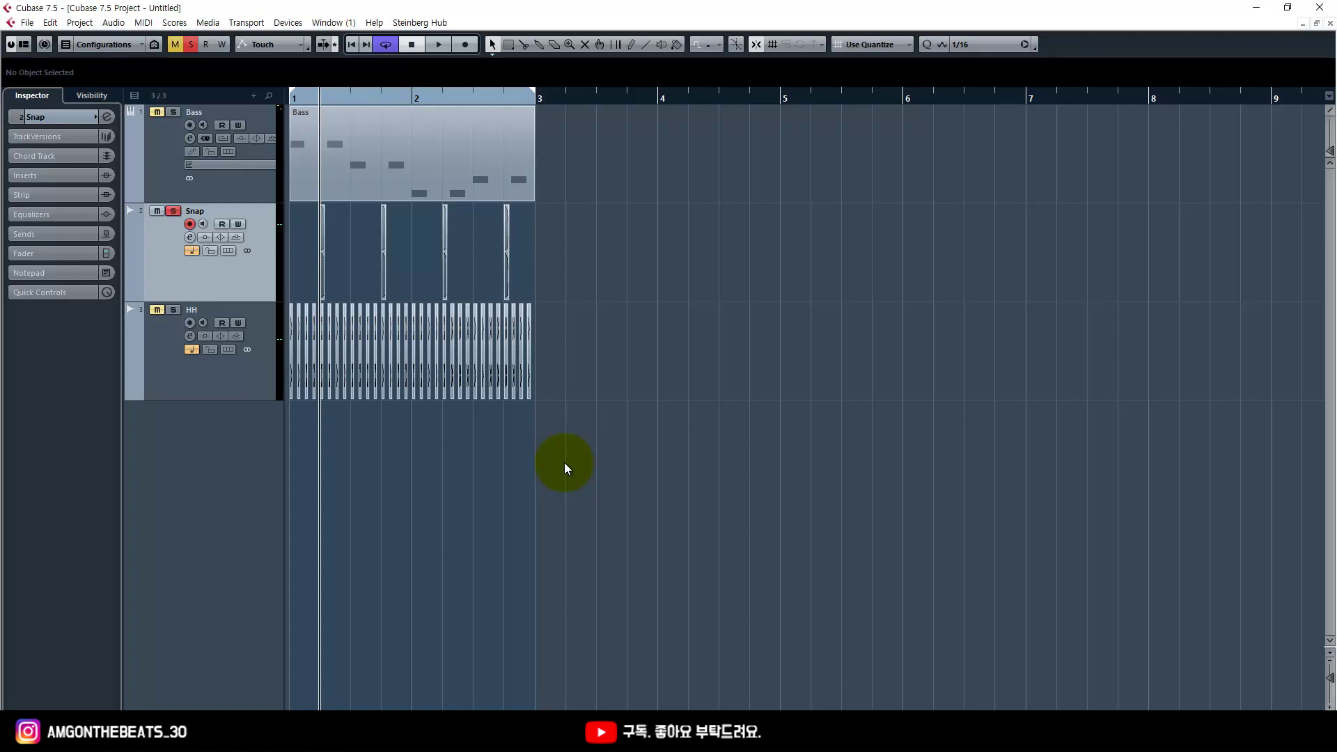
key(h)
key(h)
key(h)
key(h)
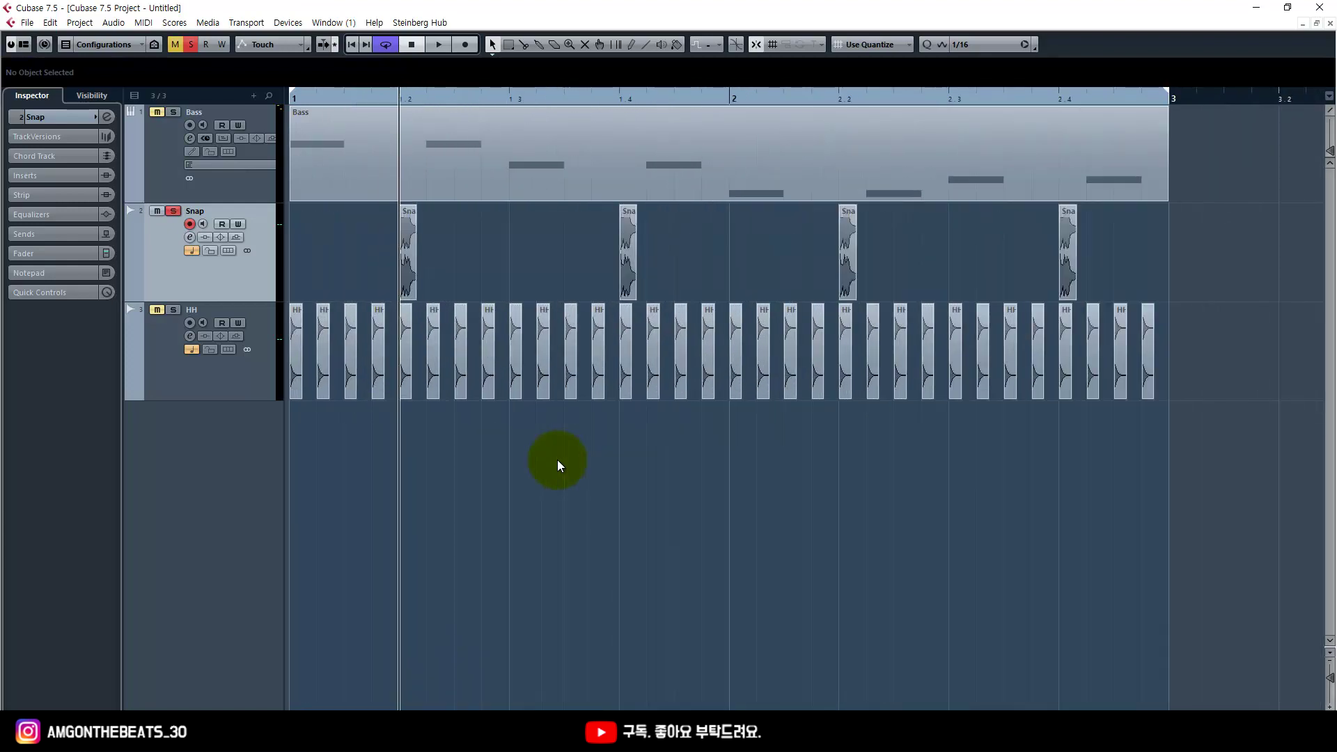
key(h)
key(h)
key(h)
key(h)
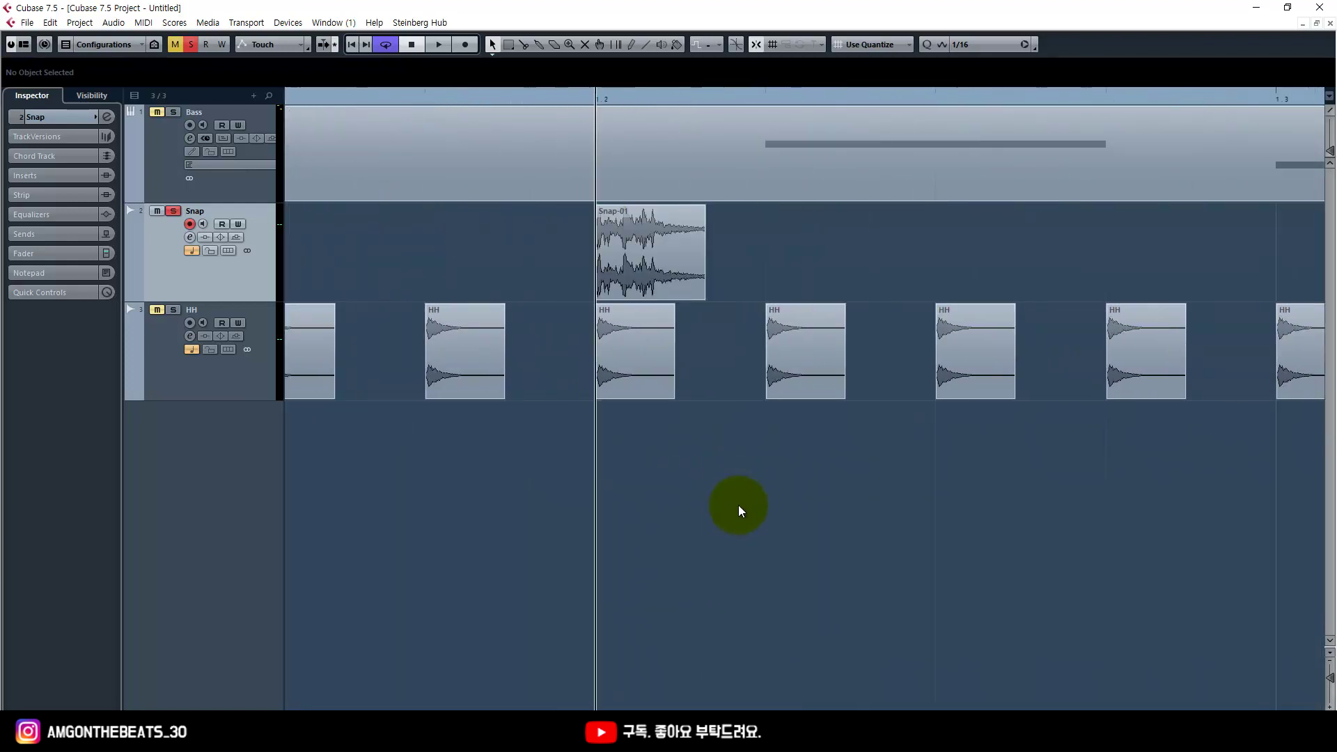
key(space)
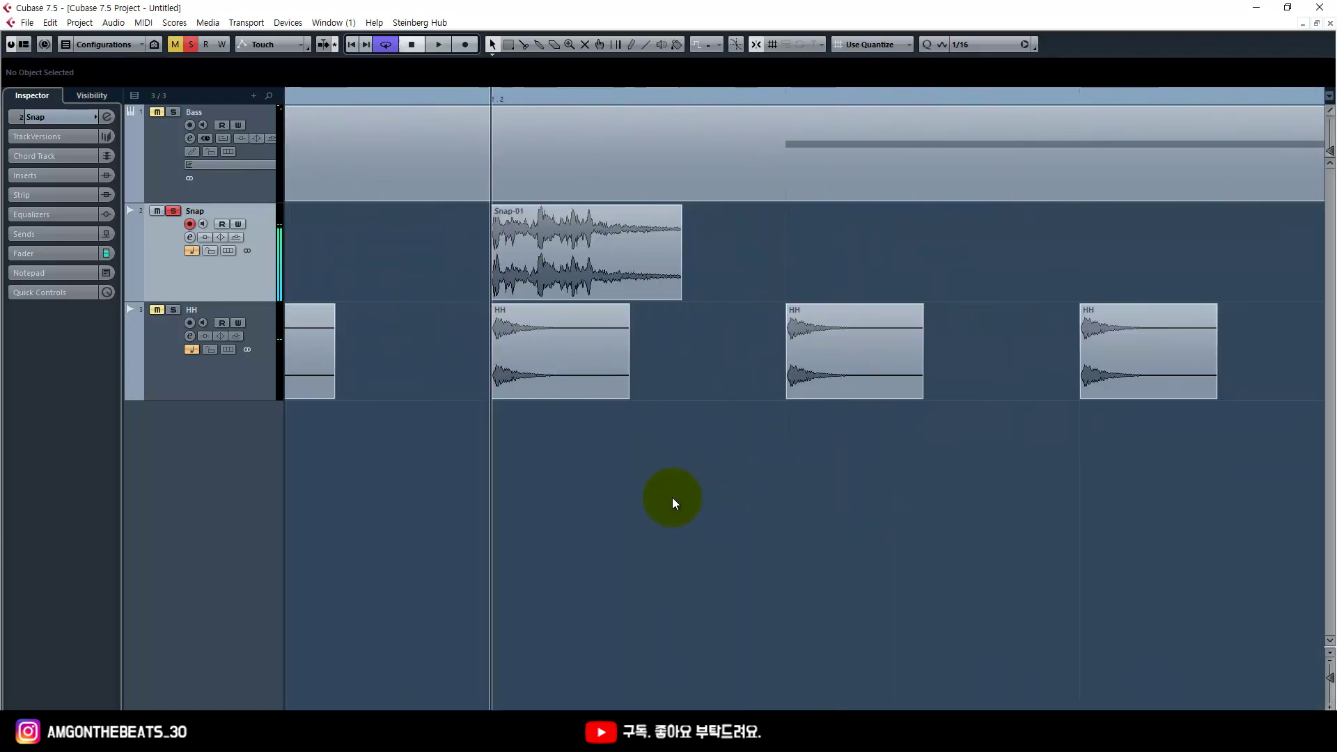
Solo the HH track instead of the Snap track
key(space)
key(g)
key(g)
key(g)
key(g)
key(g)
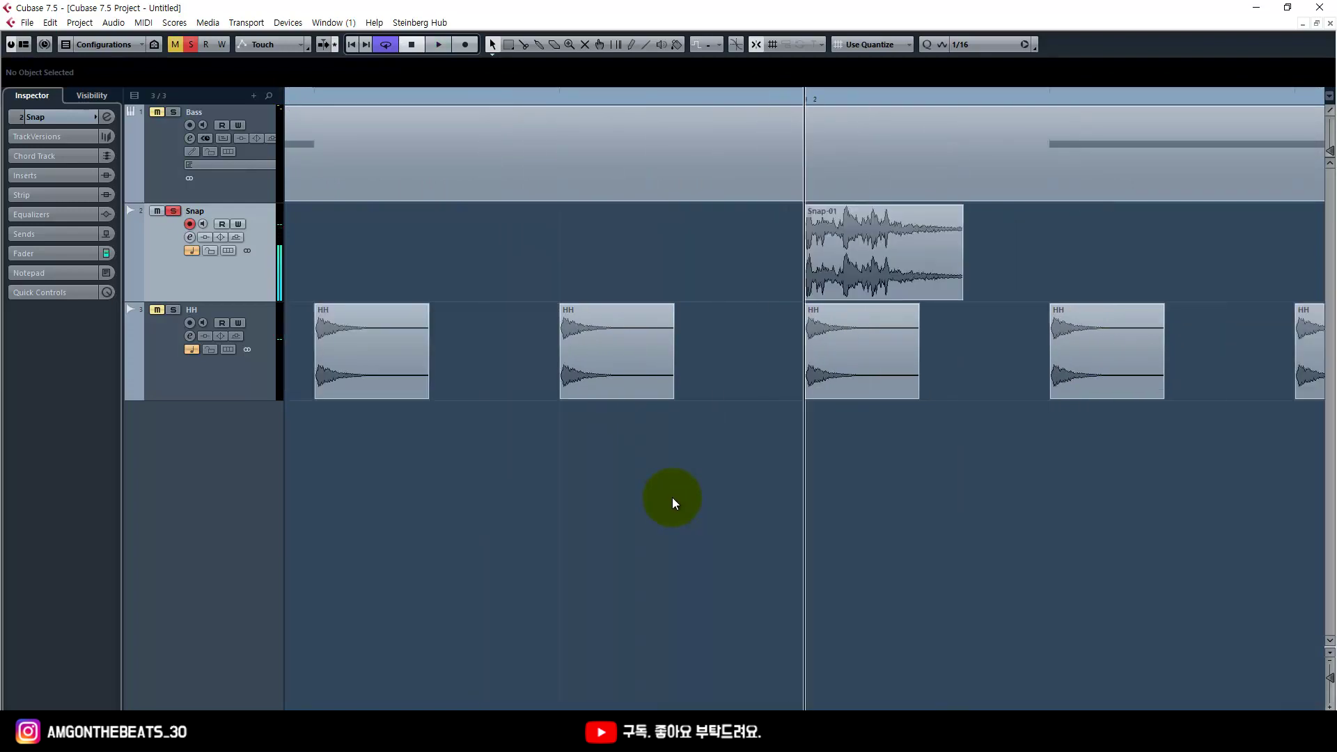
key(g)
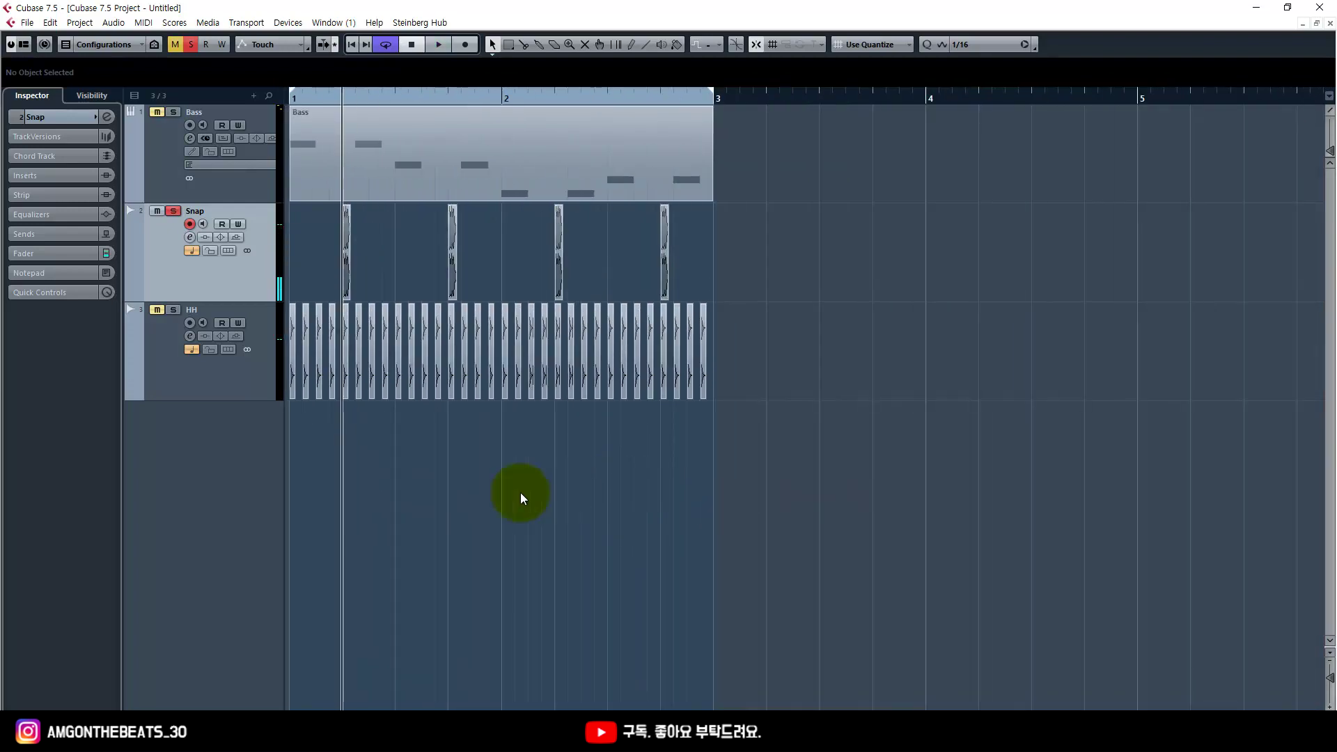
click(267, 375)
click(266, 194)
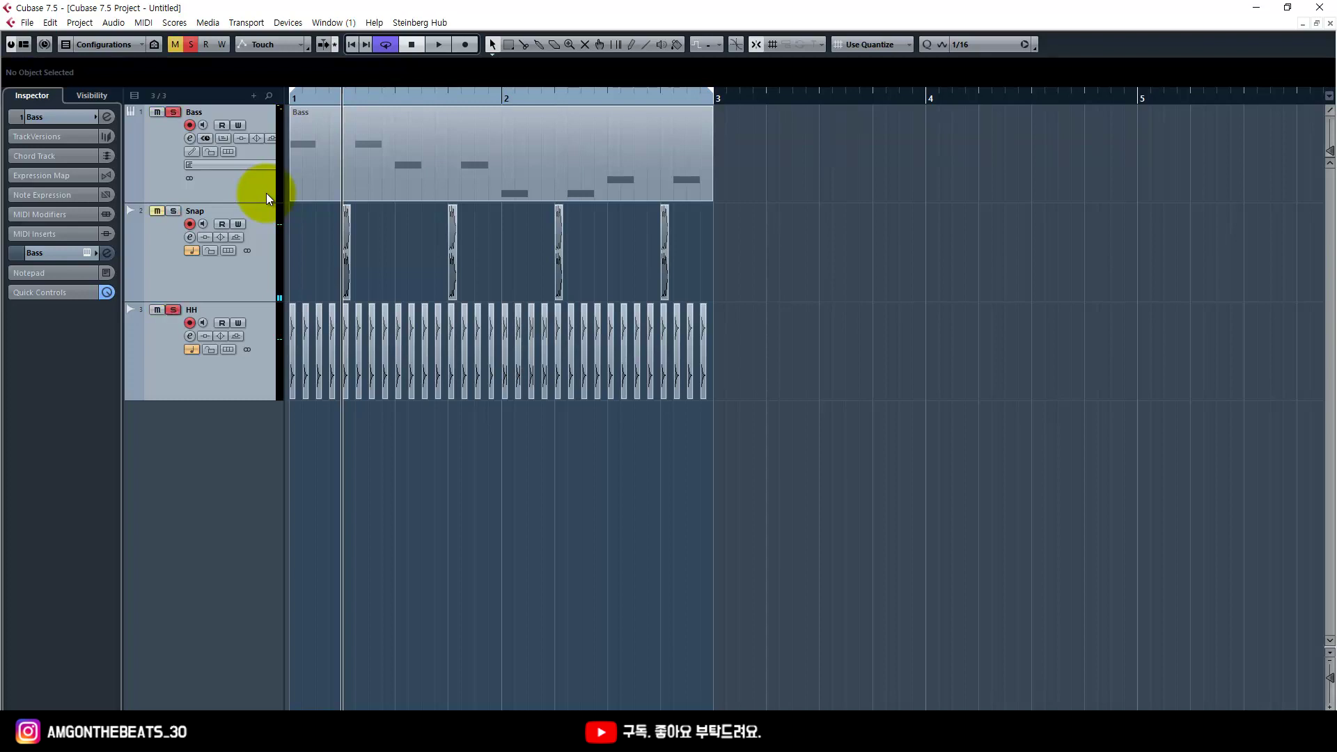
key(s)
click(269, 368)
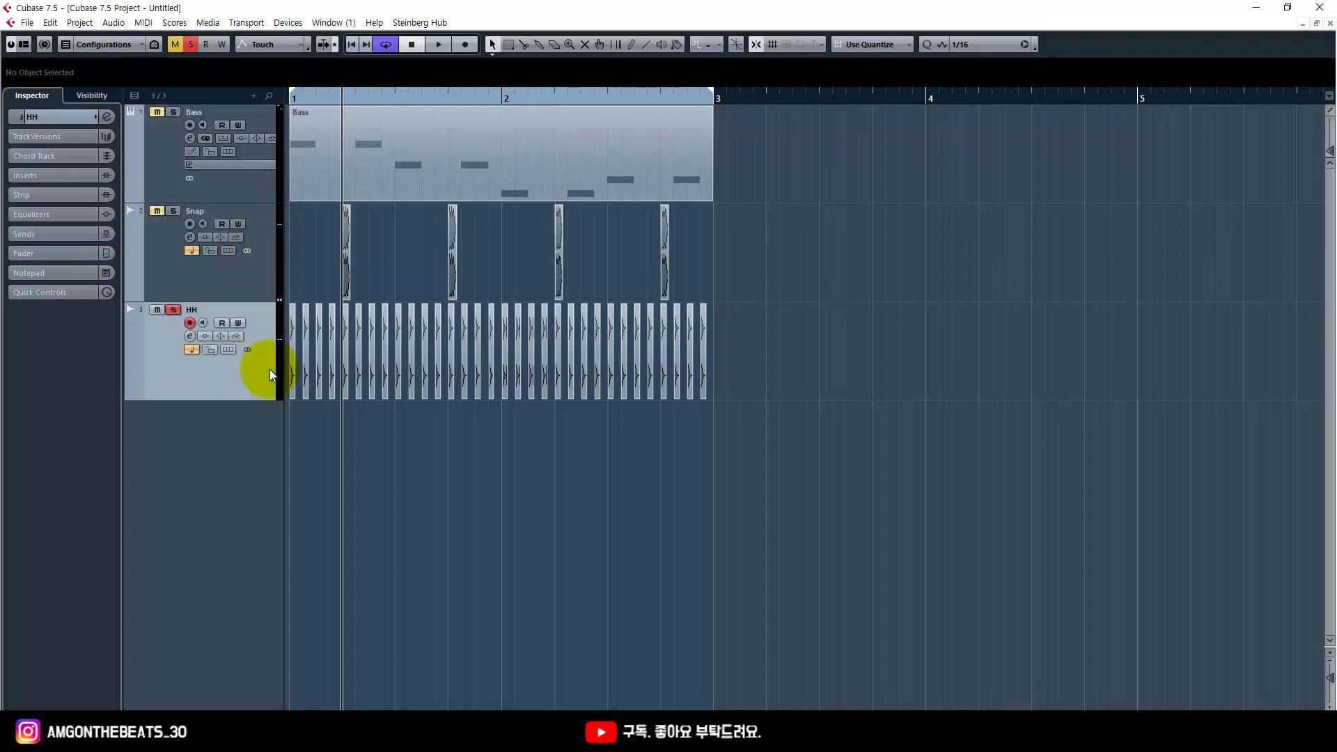
Play the soloed HH track from bar 1 to hear its rhythm across the two-bar loop
key(h)
key(h)
key(h)
key(h)
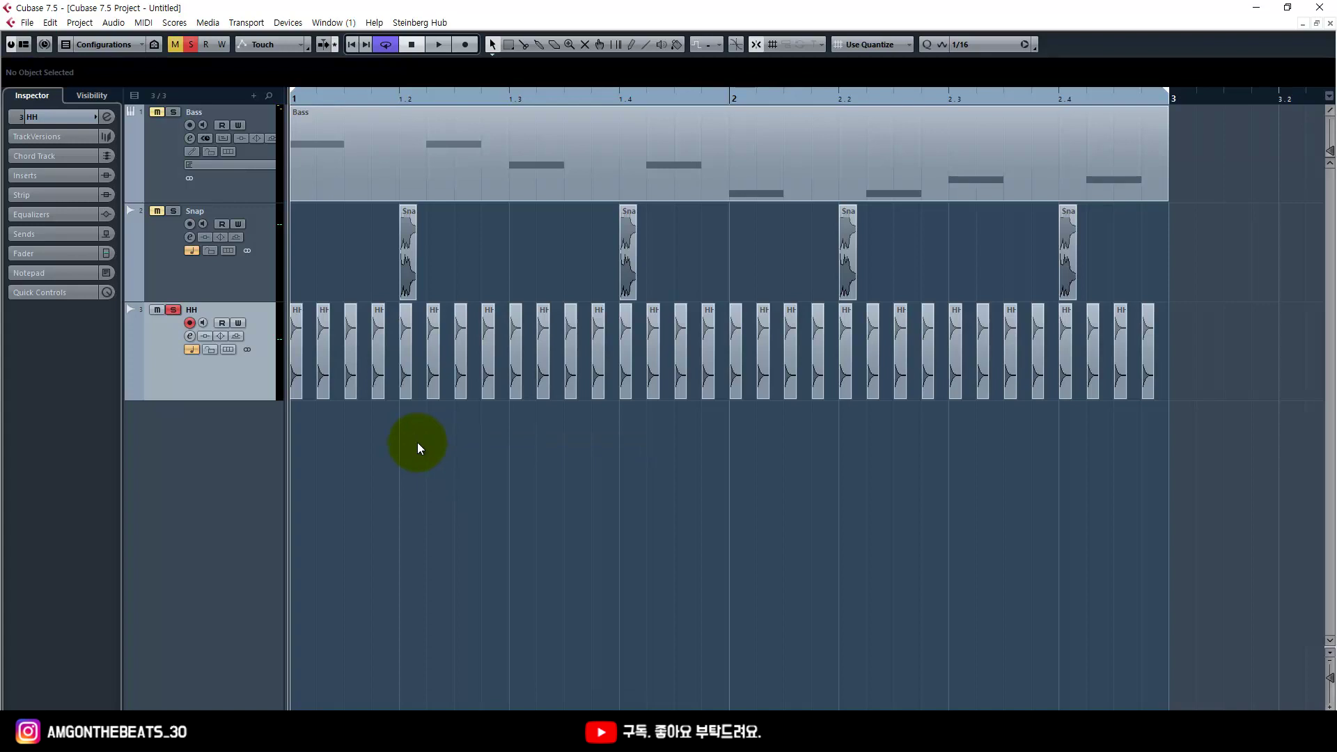
key(space)
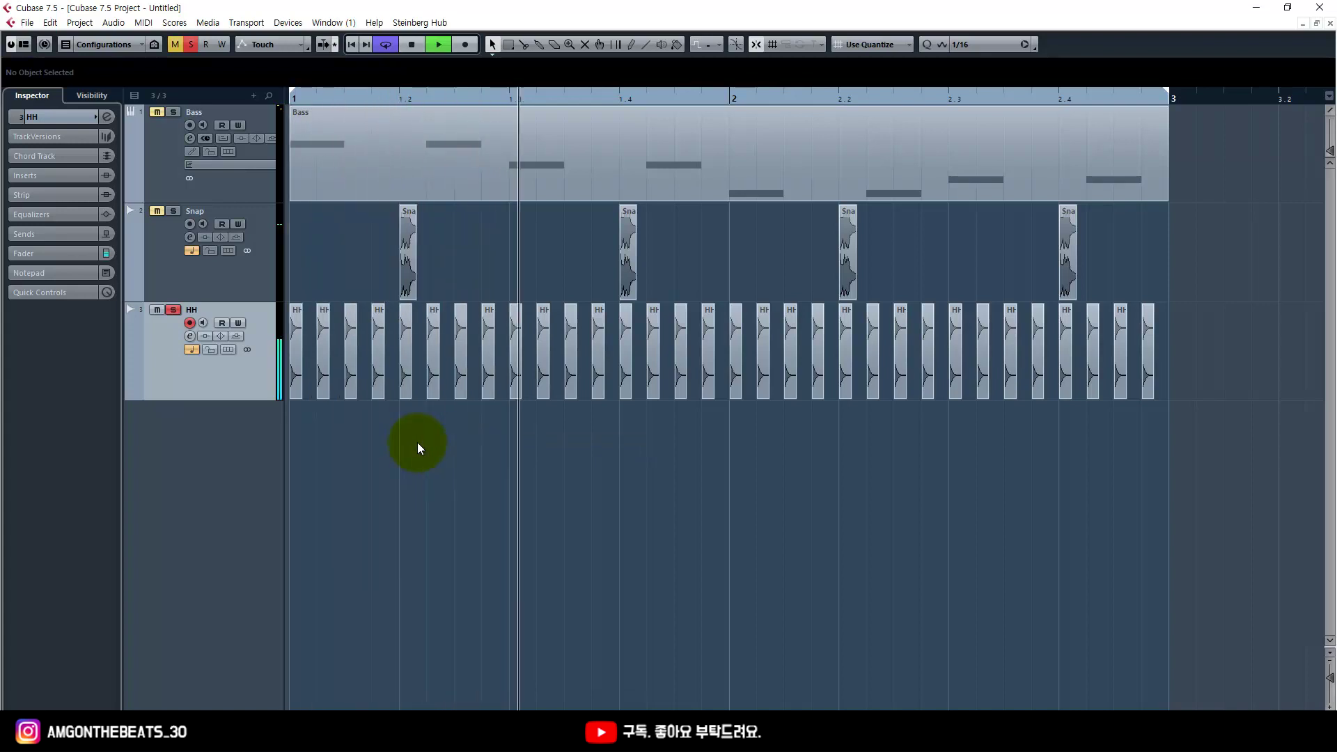
key(space)
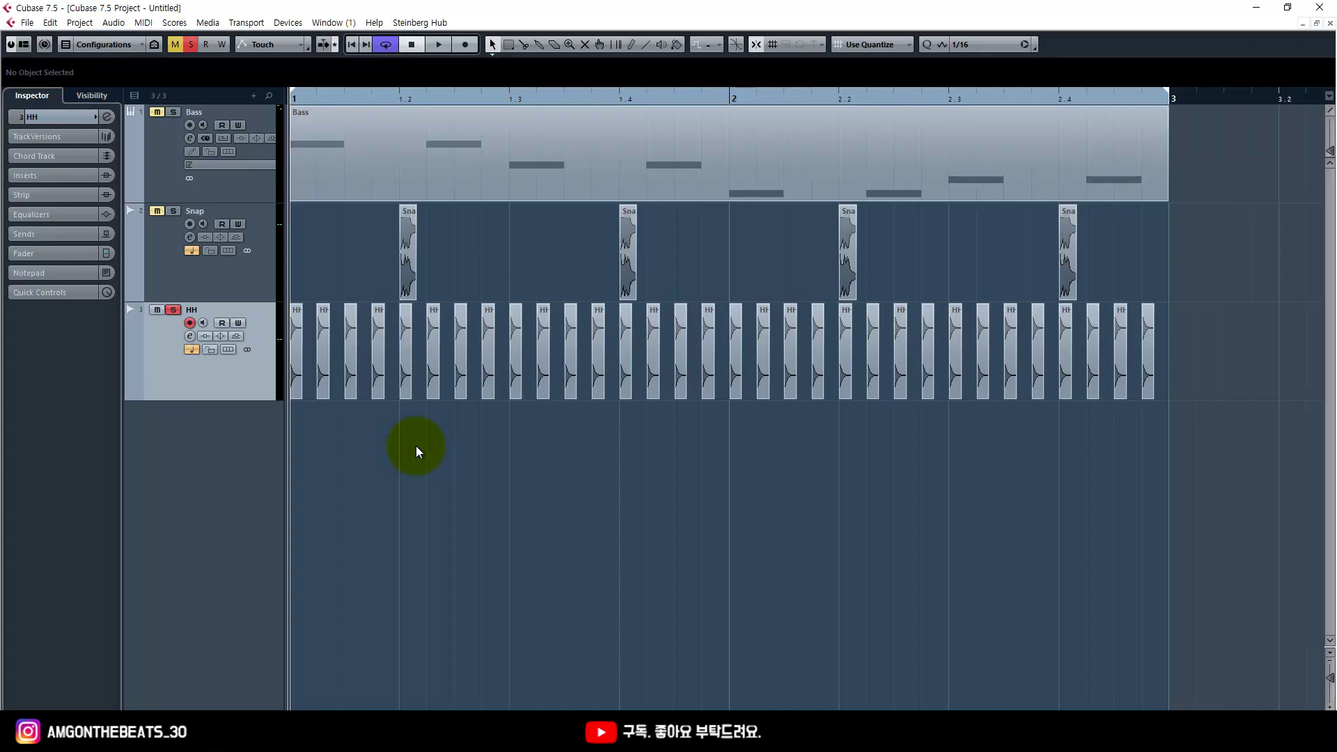
Turn off the HH solo and play the two-bar loop with Bass, Snap and HH together
key(s)
key(g)
key(g)
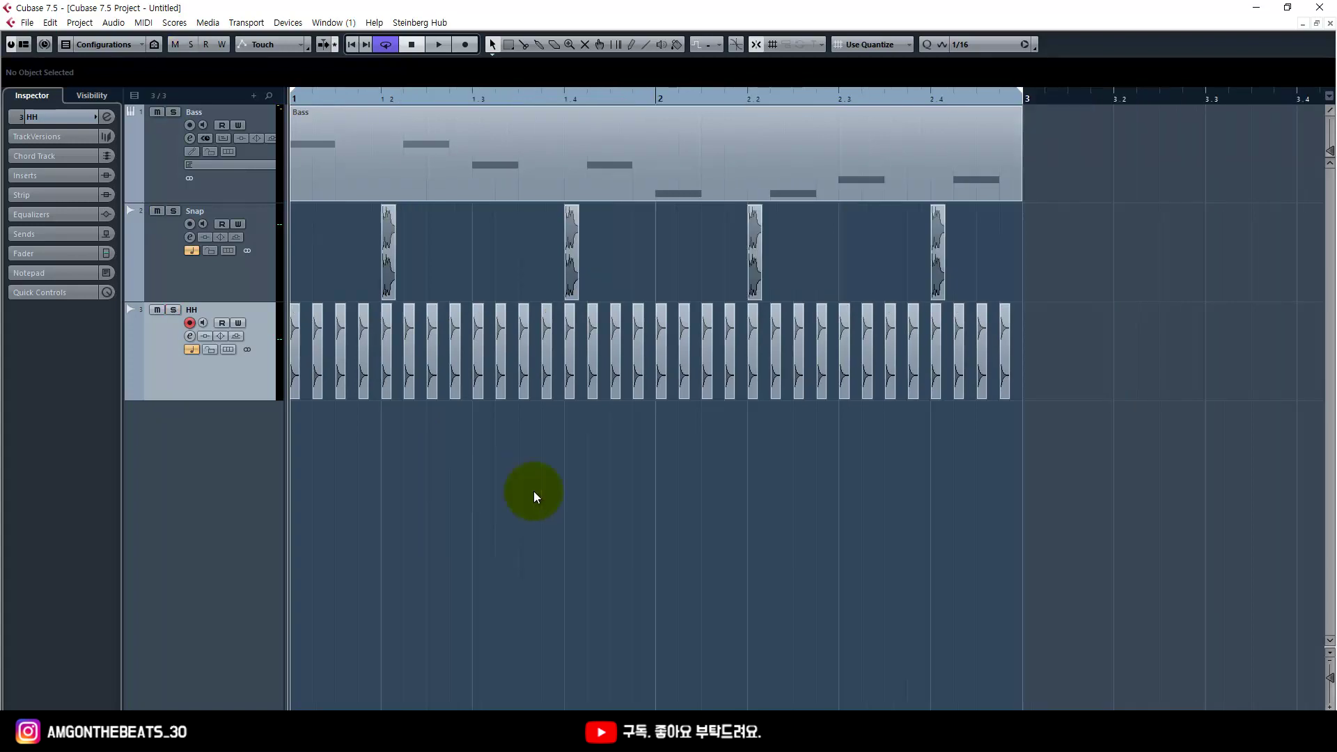
key(ctrl+a)
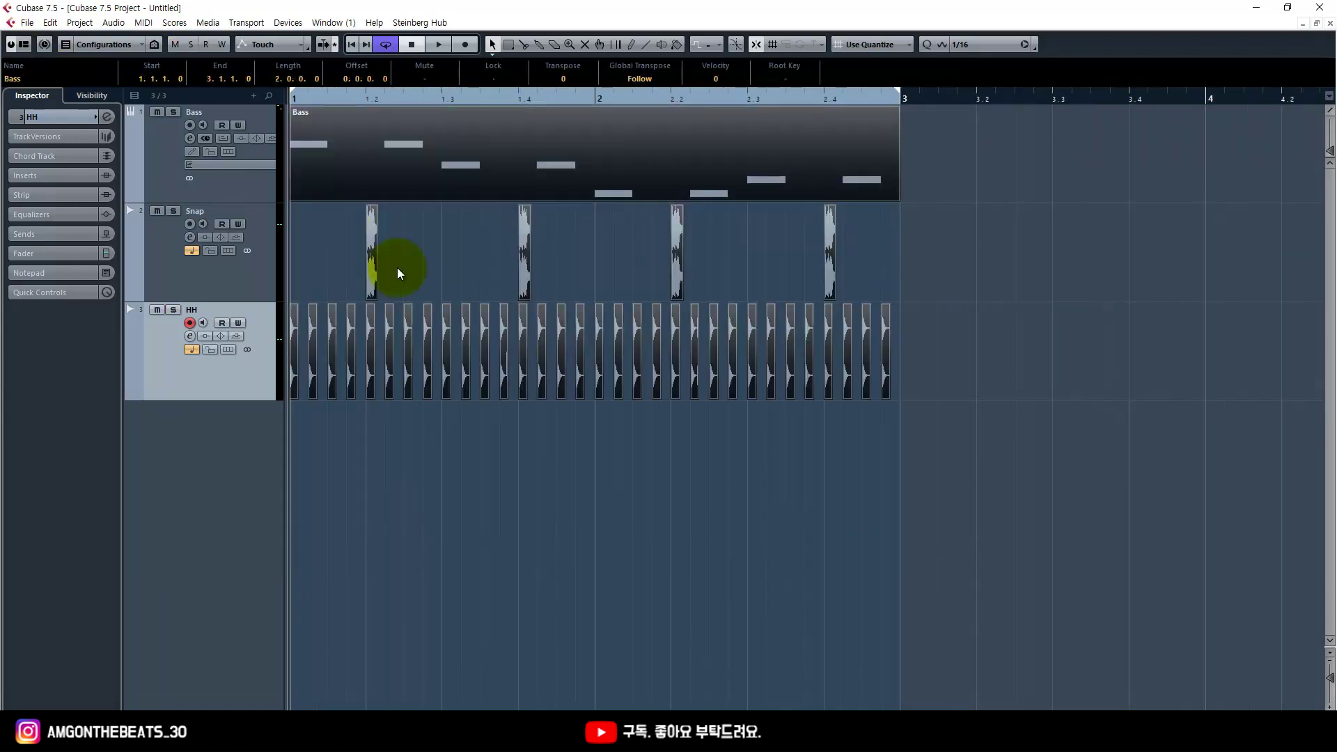
click(591, 480)
key(space)
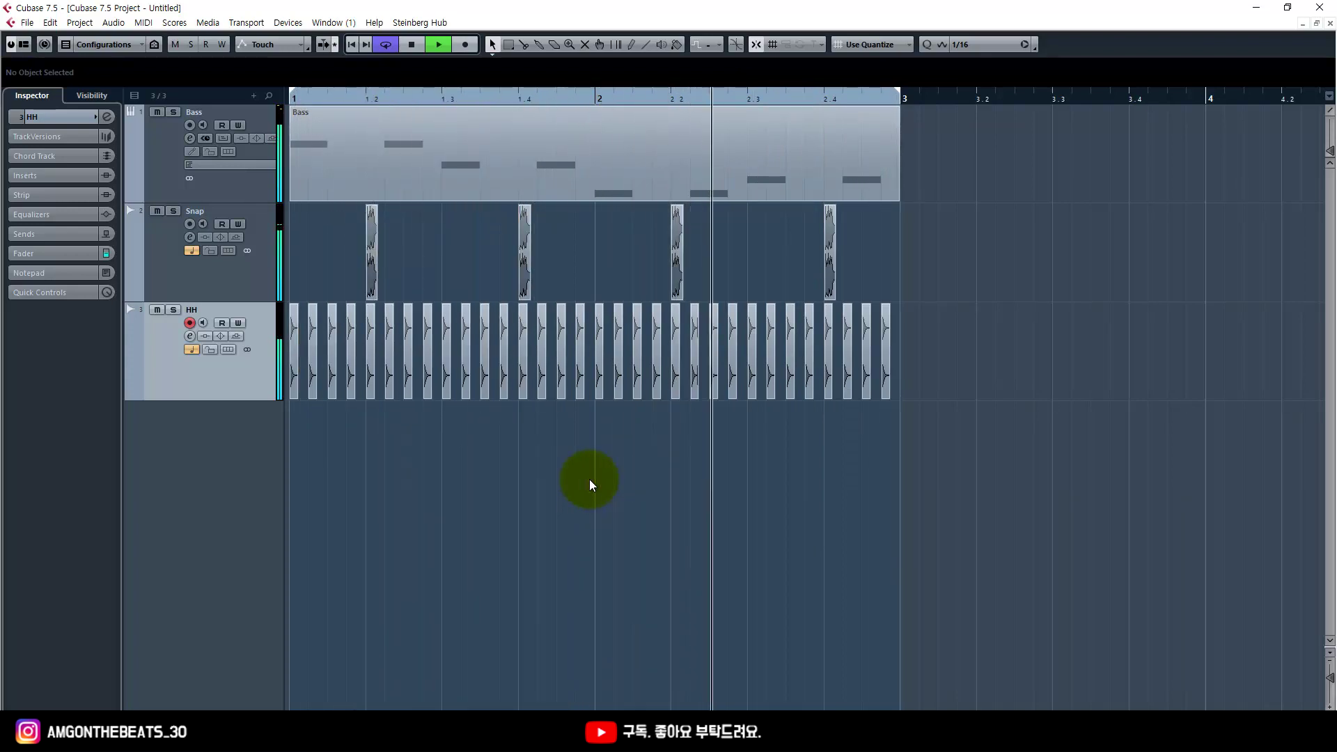
key(space)
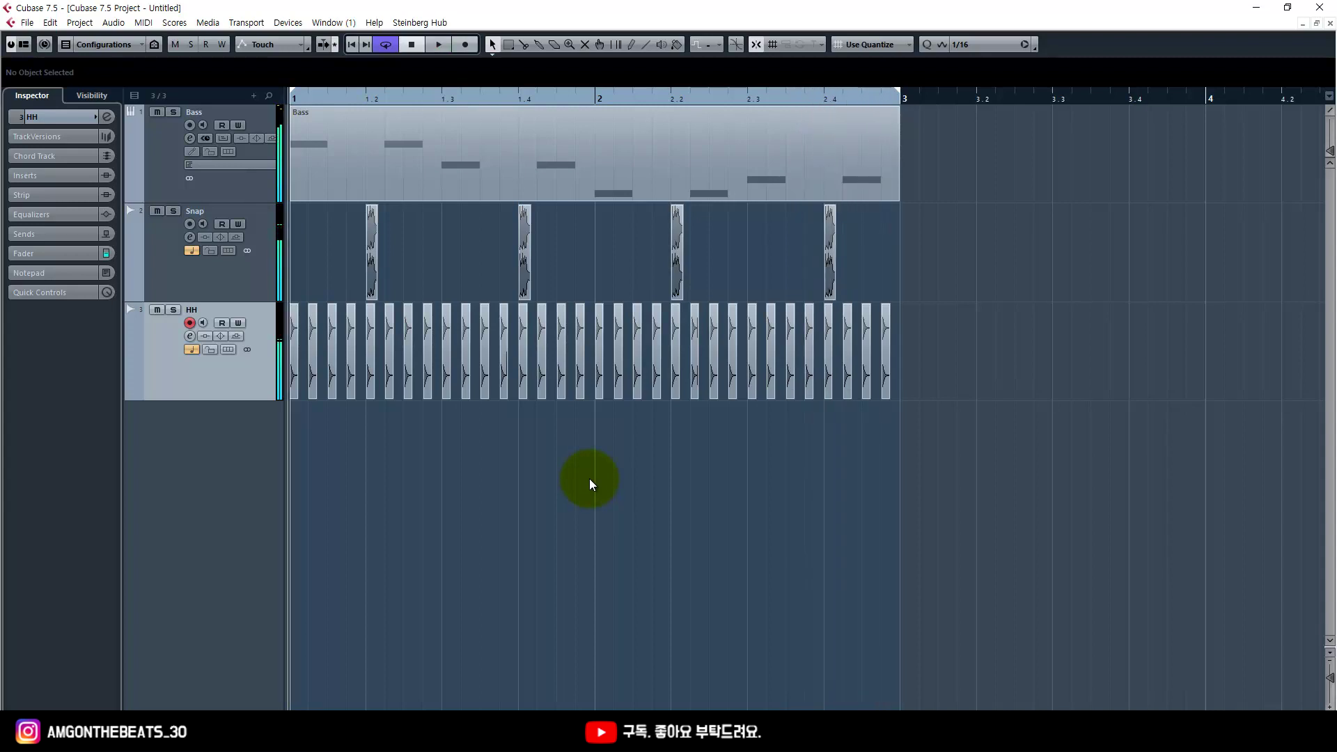